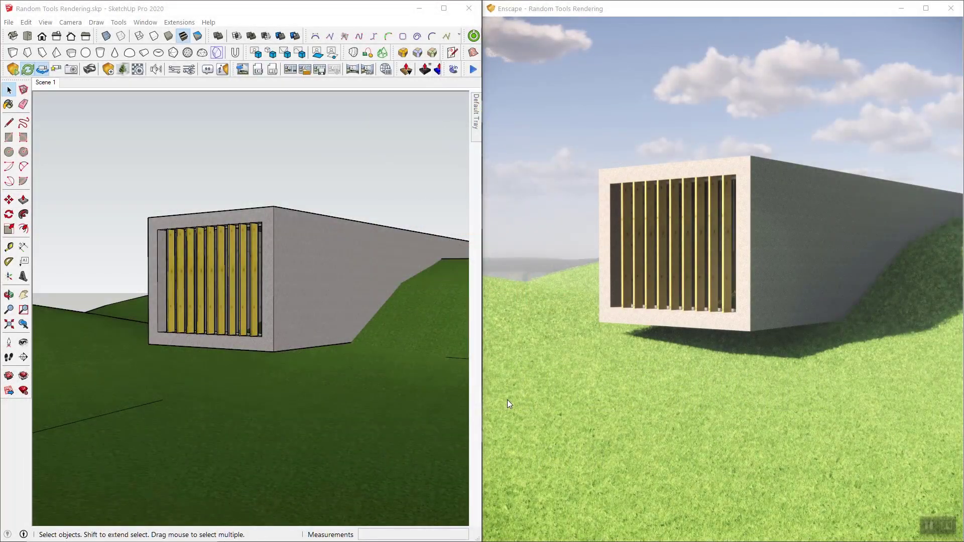
# Bring the SketchUp model back to the front beside the Enscape render and nudge the Random Tools toolbar
pyautogui.click(229, 181)
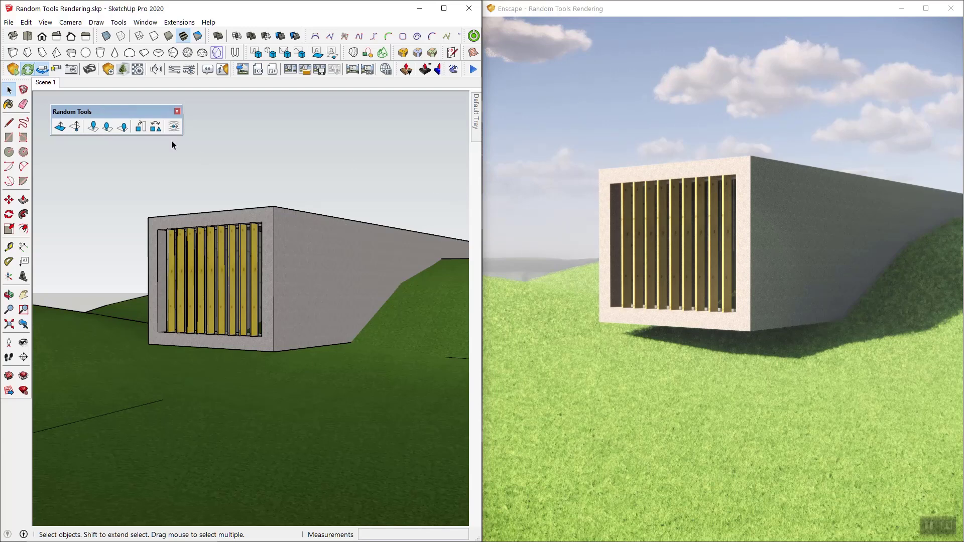
pyautogui.click(556, 8)
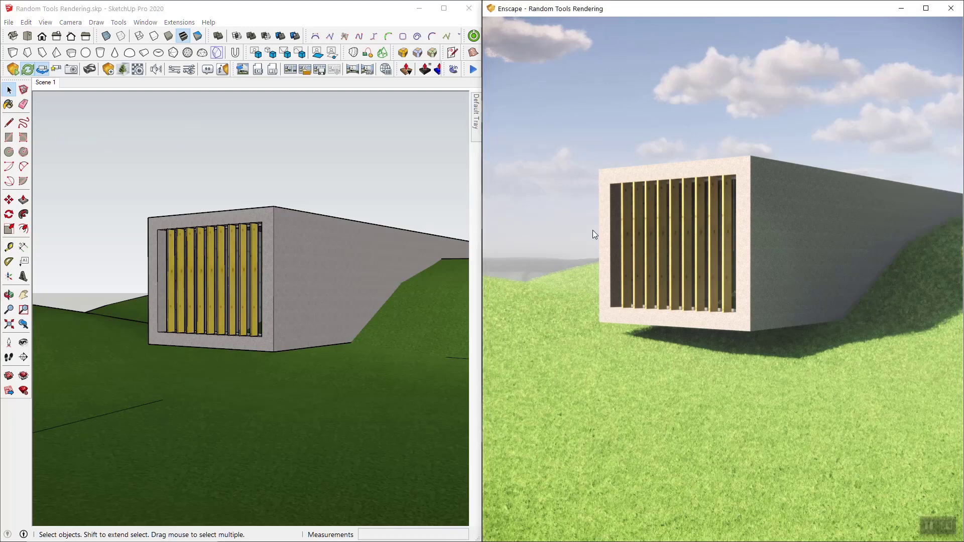
pyautogui.click(273, 189)
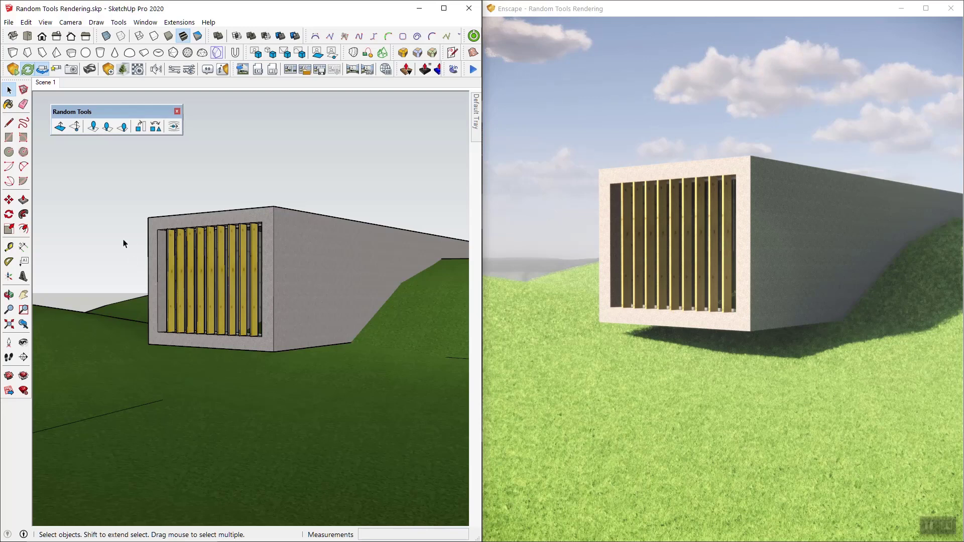
pyautogui.moveTo(103, 113); pyautogui.dragTo(108, 116)
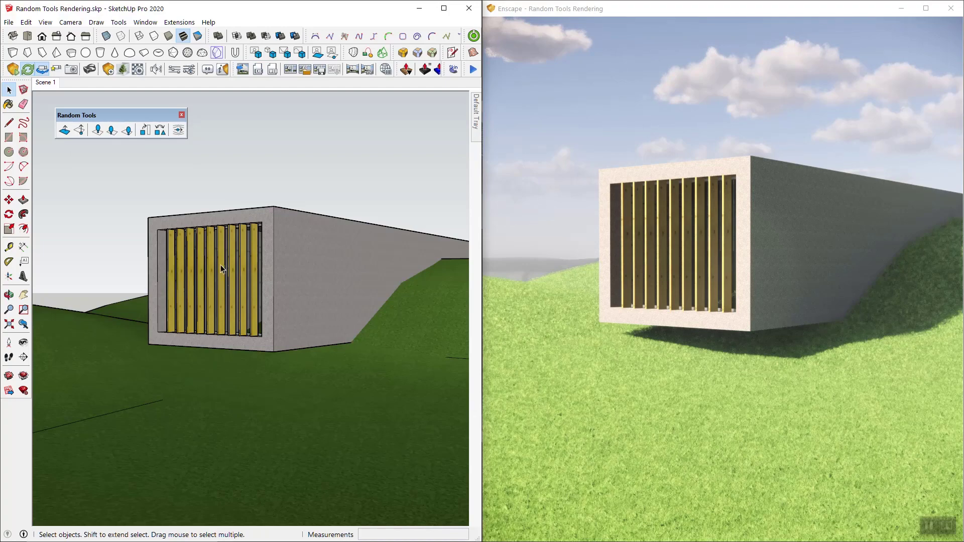
# Turn on Hidden Geometry to reveal the terrain's triangle edges
pyautogui.moveTo(225, 243)
pyautogui.mouseDown(button='middle')
pyautogui.moveTo(221, 265)
pyautogui.moveTo(220, 185)
pyautogui.moveTo(233, 283)
pyautogui.mouseUp(button='middle')
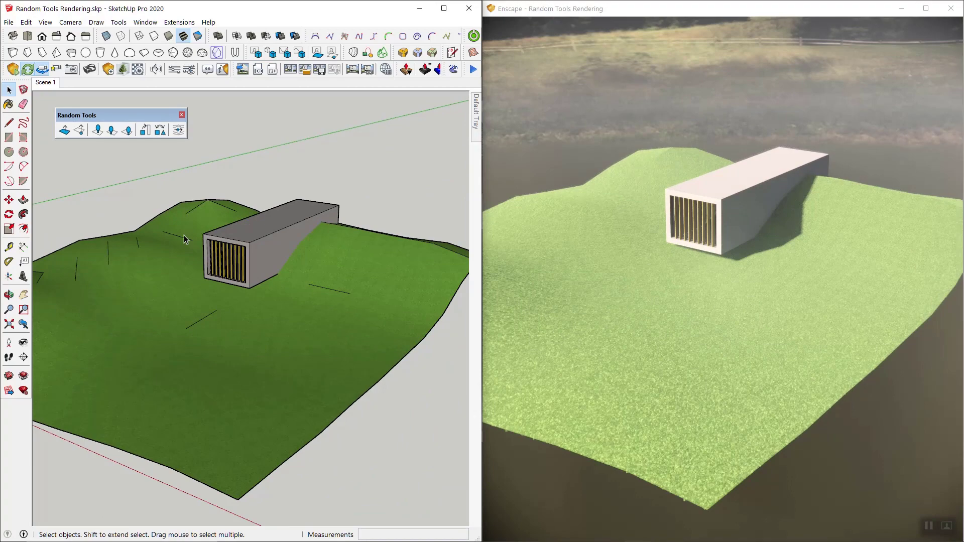
pyautogui.click(45, 22)
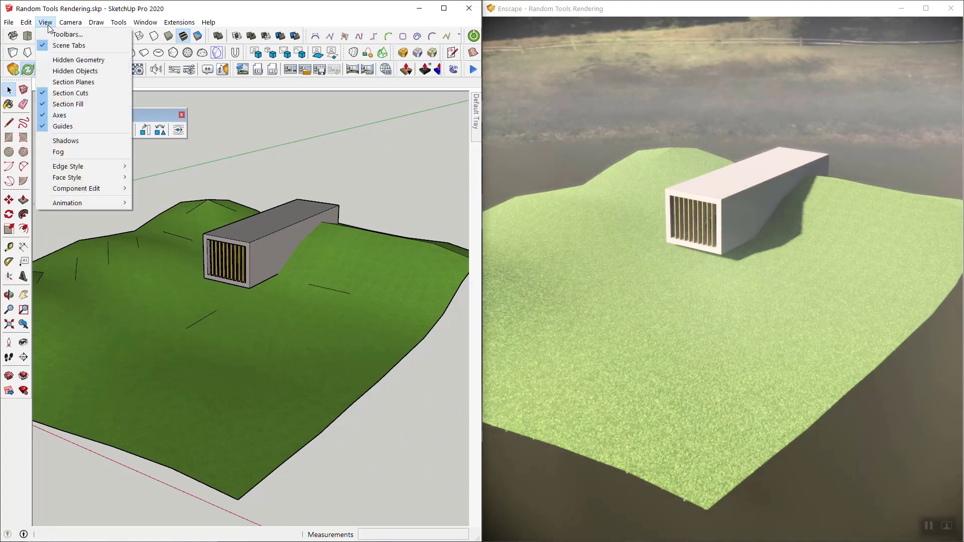
pyautogui.click(54, 61)
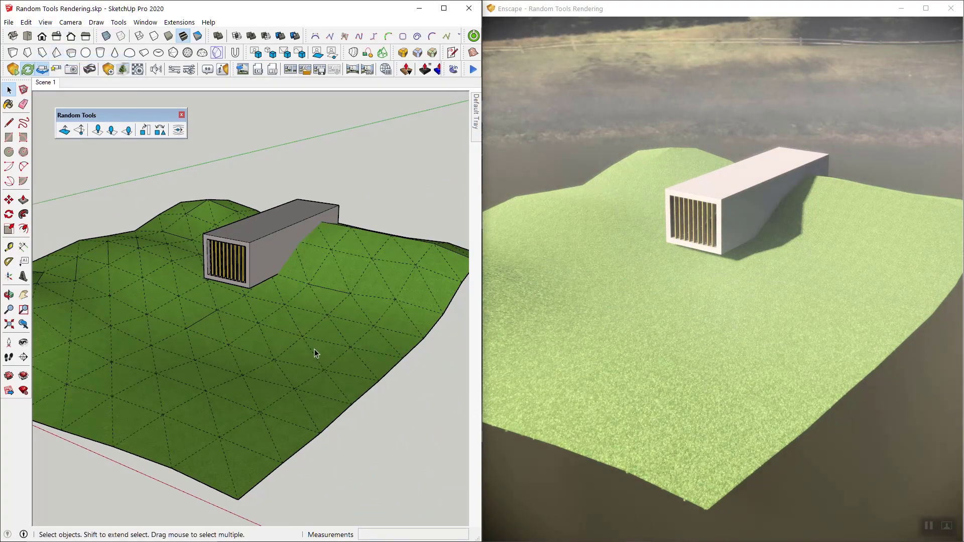
# Open the terrain group and select all its faces and edges
pyautogui.moveTo(194, 315)
pyautogui.mouseDown(button='middle')
pyautogui.moveTo(304, 274)
pyautogui.moveTo(254, 301)
pyautogui.mouseUp(button='middle')
pyautogui.moveTo(209, 343)
pyautogui.mouseDown(button='middle')
pyautogui.moveTo(227, 355)
pyautogui.moveTo(132, 335)
pyautogui.mouseUp(button='middle')
pyautogui.doubleClick(203, 340)
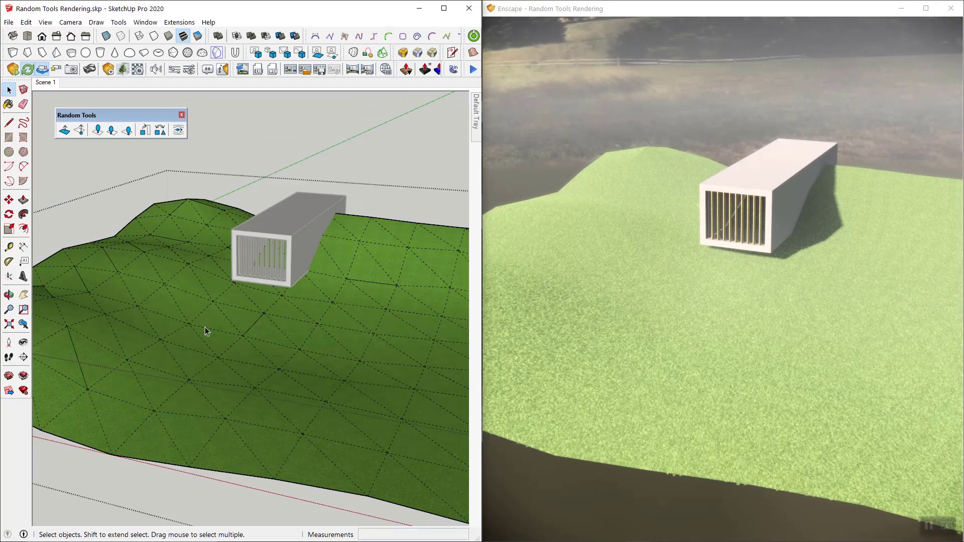
pyautogui.tripleClick(212, 323)
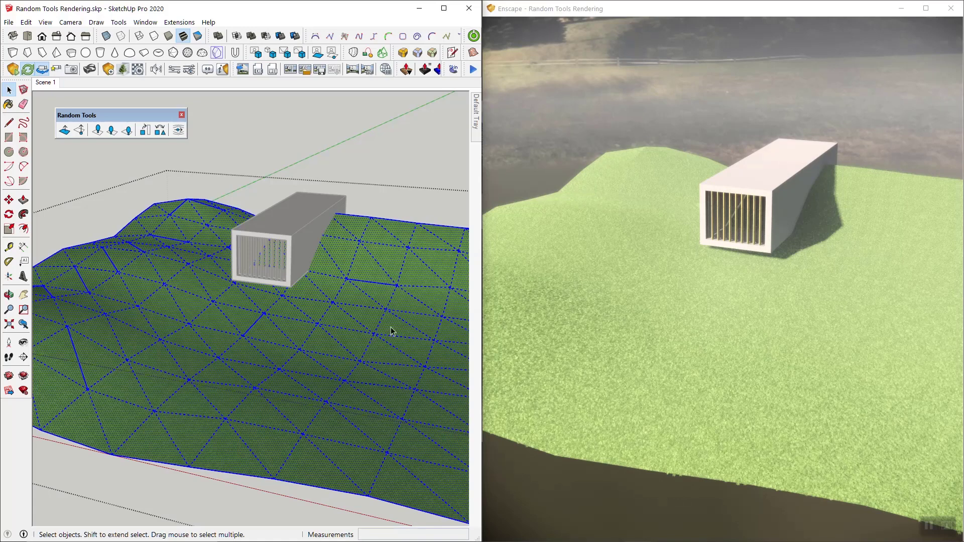
# Randomize the terrain vertex positions by up to 1' in RED, GREEN and BLUE
pyautogui.click(79, 131)
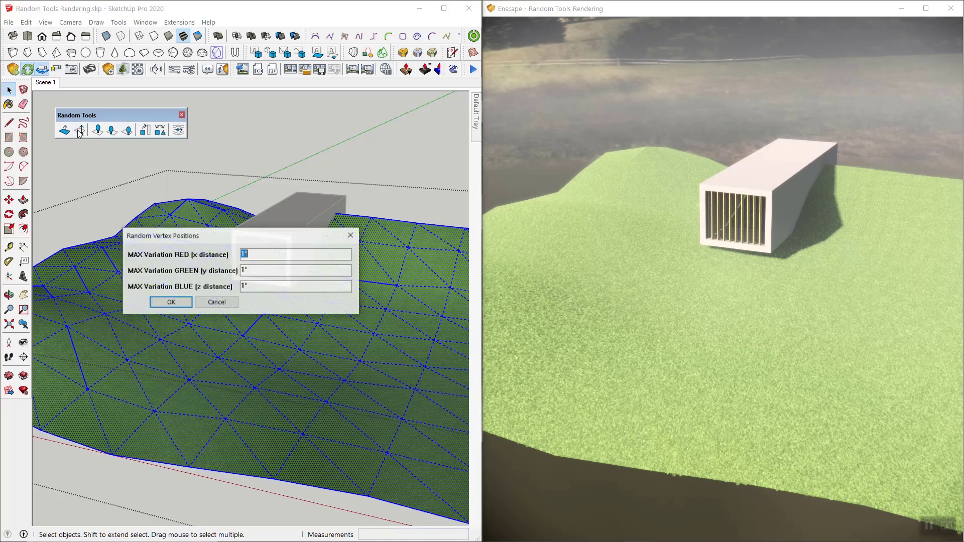
pyautogui.moveTo(258, 237); pyautogui.dragTo(308, 186)
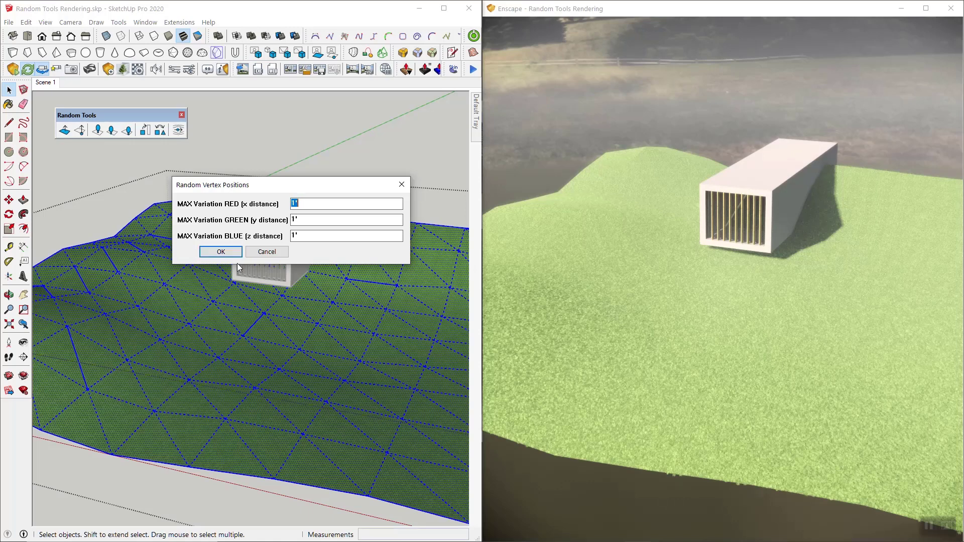
pyautogui.moveTo(269, 189); pyautogui.dragTo(306, 137)
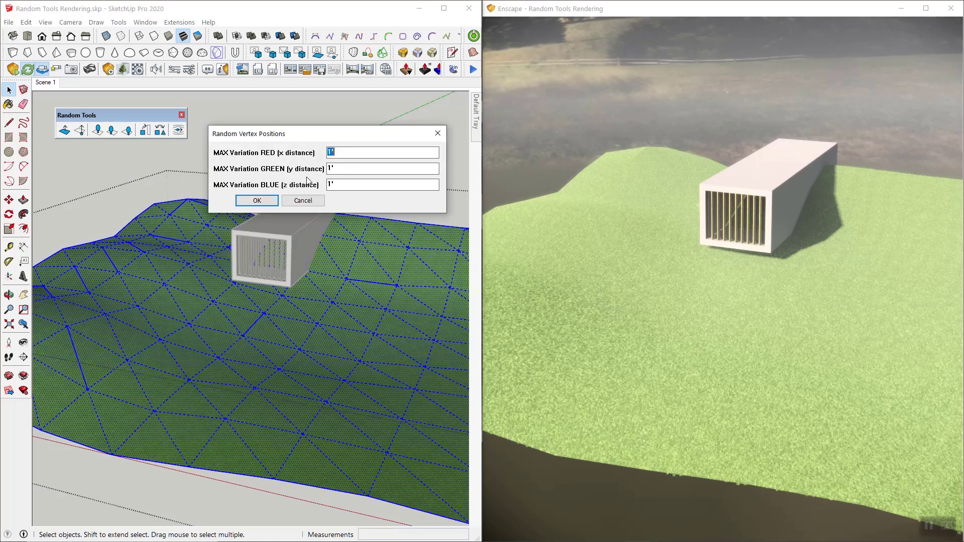
pyautogui.click(265, 201)
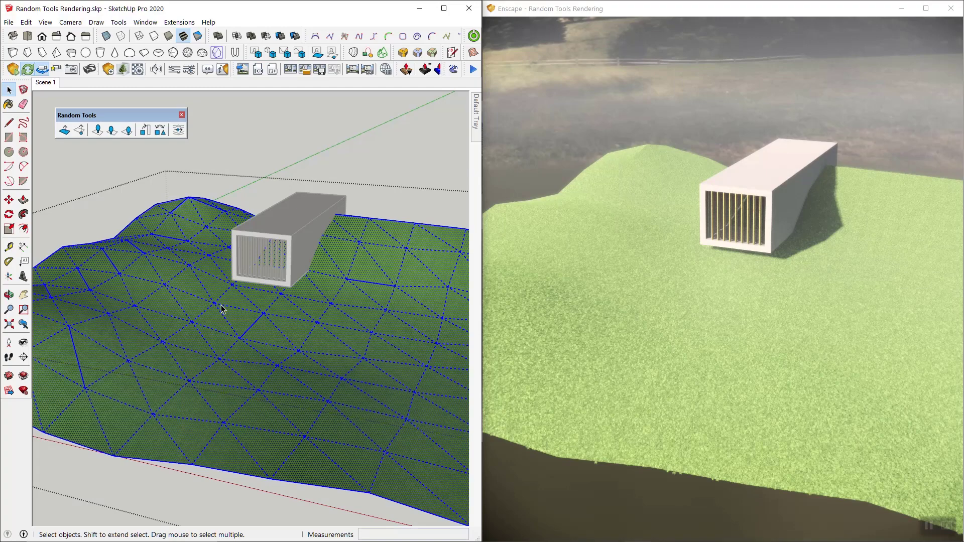
# Deselect the roughened terrain, inspect it, and return to the Scene 1 view
pyautogui.click(263, 151)
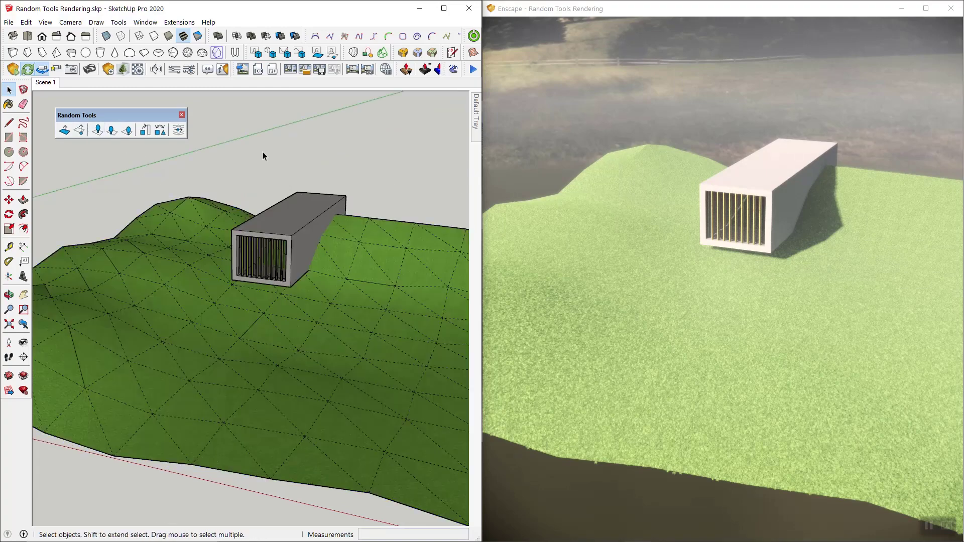
pyautogui.moveTo(295, 250)
pyautogui.mouseDown(button='middle')
pyautogui.moveTo(167, 224)
pyautogui.moveTo(177, 251)
pyautogui.mouseUp(button='middle')
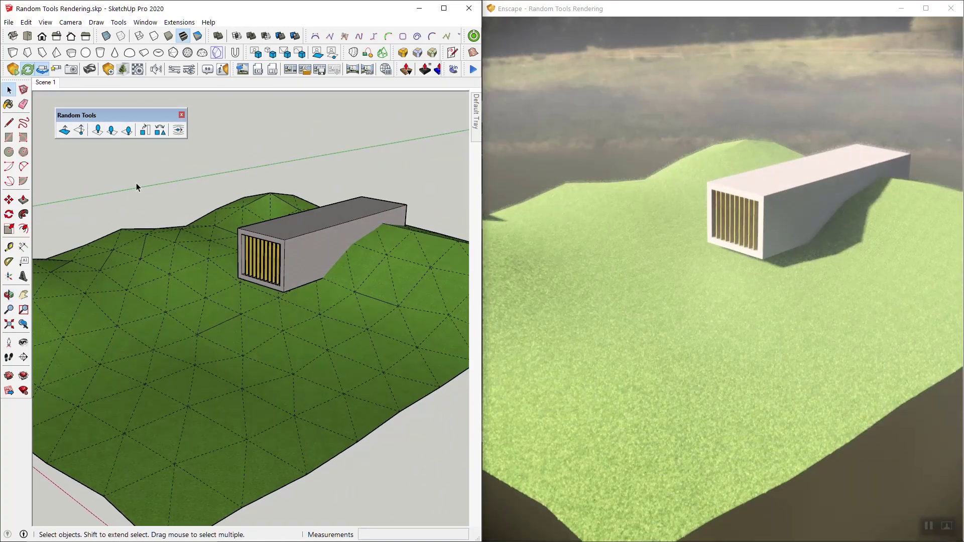
pyautogui.scroll(2, 294, 227)
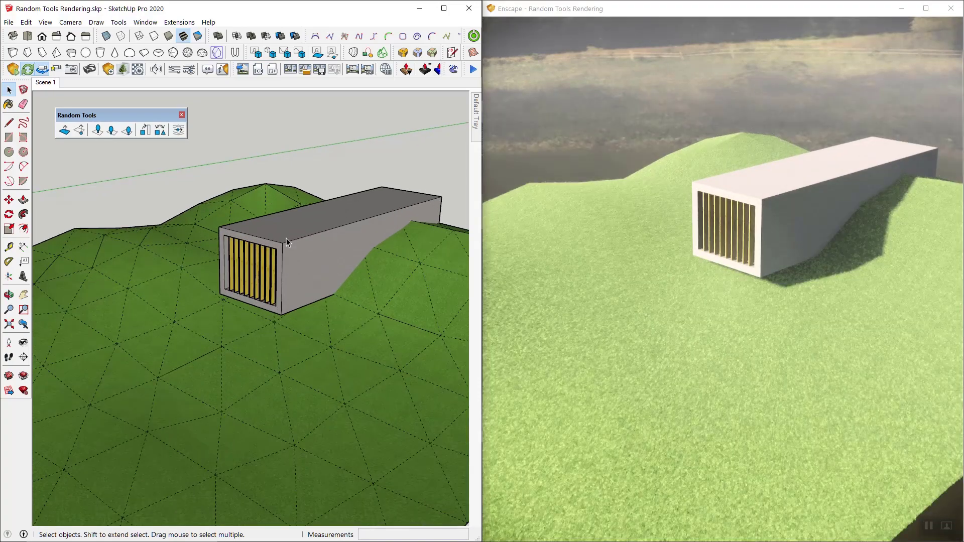
pyautogui.click(45, 82)
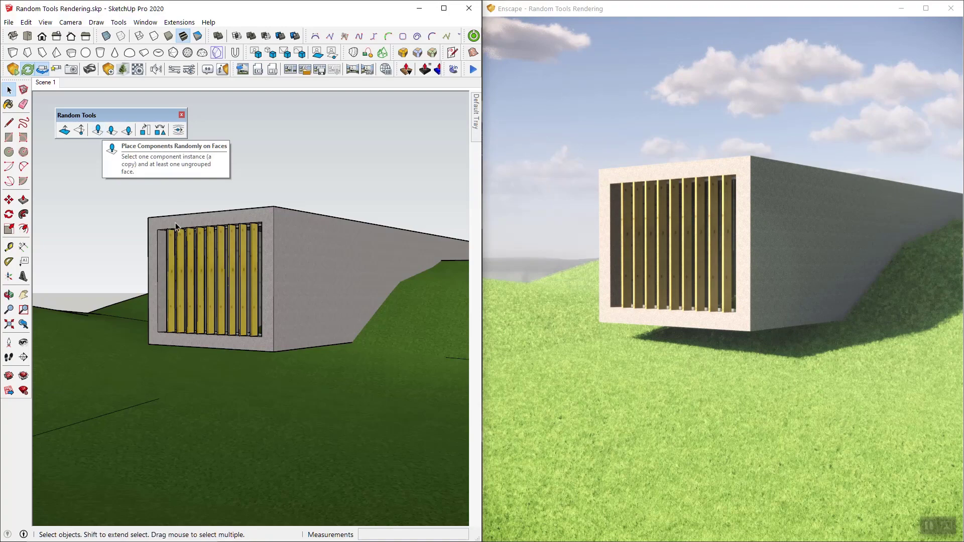
# Open the terrain group and select all its faces and edges
pyautogui.moveTo(267, 306)
pyautogui.mouseDown(button='middle')
pyautogui.moveTo(245, 237)
pyautogui.moveTo(194, 313)
pyautogui.mouseUp(button='middle')
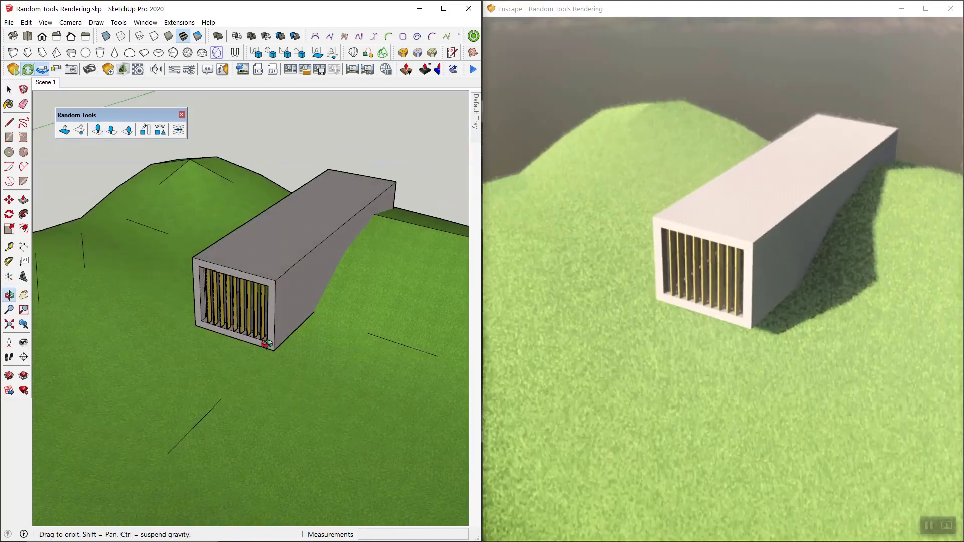
pyautogui.scroll(-3, 194, 313)
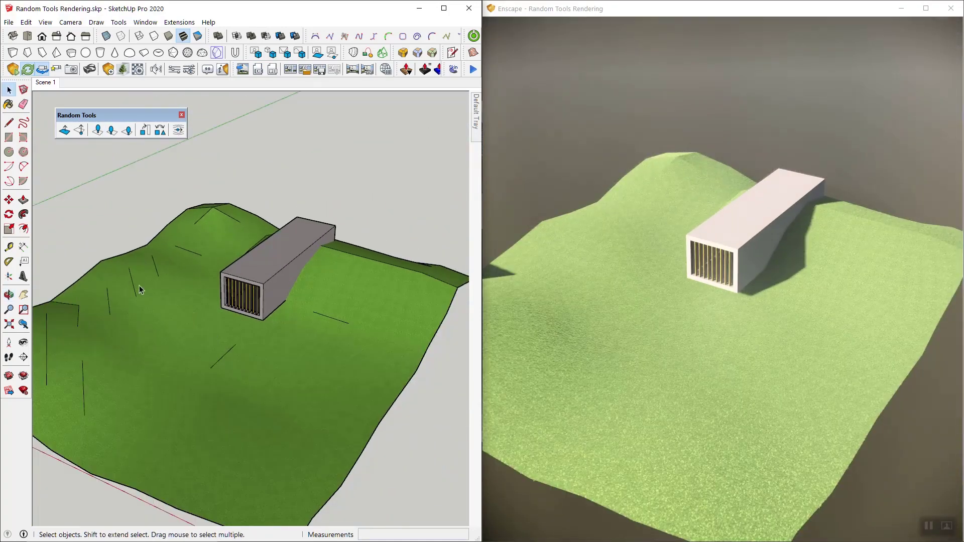
pyautogui.click(146, 289)
pyautogui.doubleClick(170, 303)
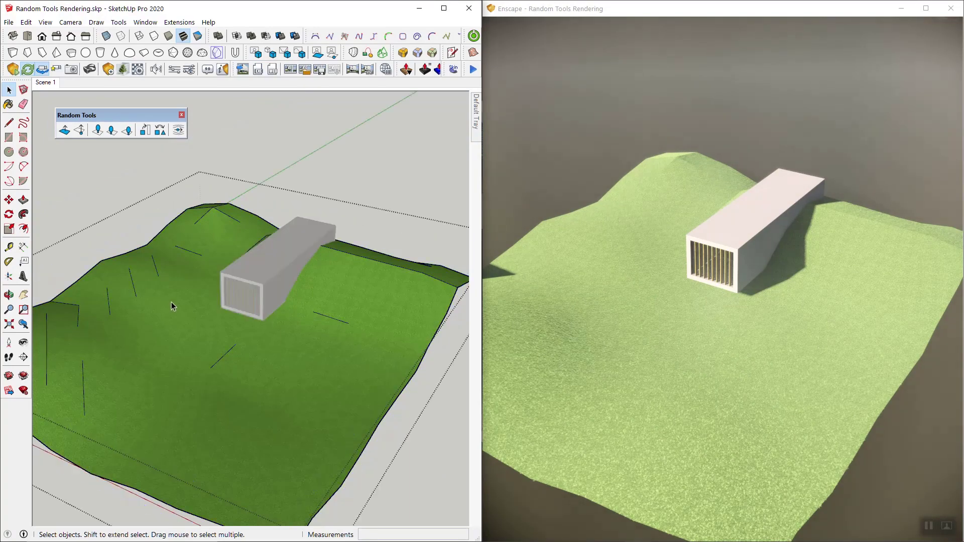
pyautogui.hotkey('ctrl', 'a')
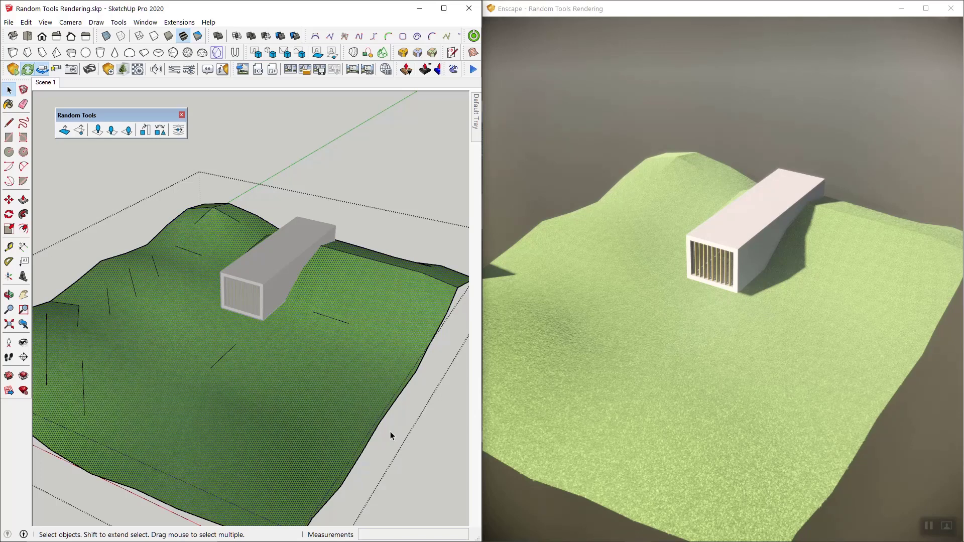
# Soften the terrain edges at 84.9°, with Soften coplanar on and Smooth normals off
pyautogui.moveTo(477, 120)
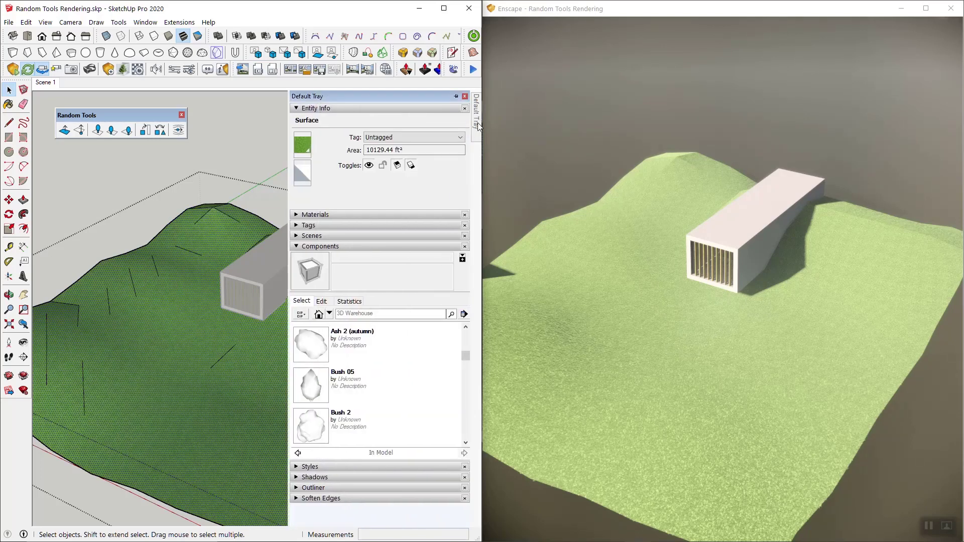
pyautogui.scroll(-1, 460, 361)
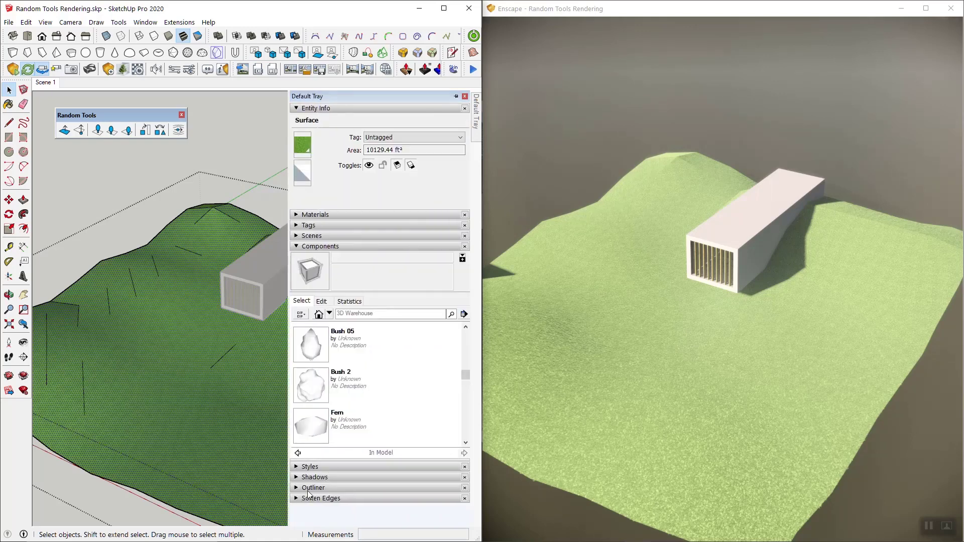
pyautogui.click(302, 499)
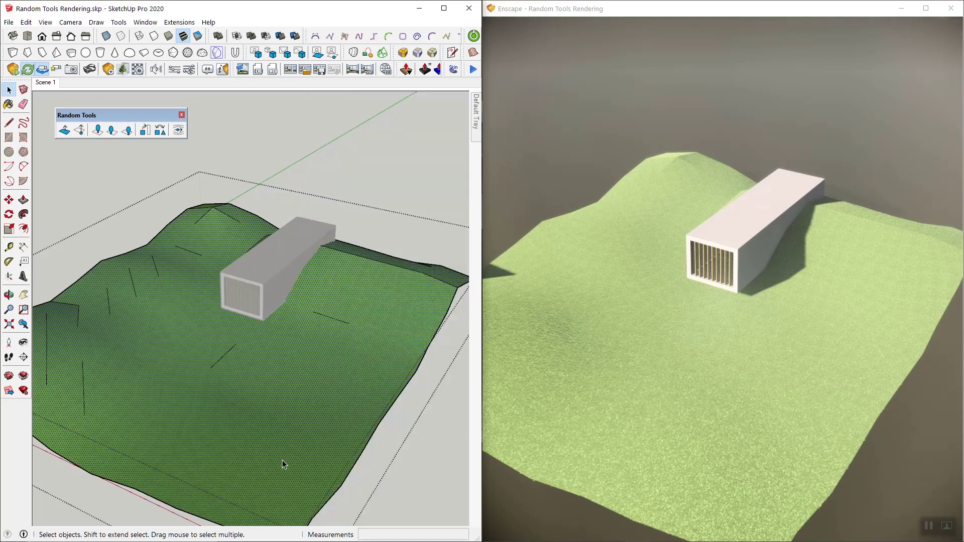
pyautogui.click(282, 461)
pyautogui.moveTo(476, 115)
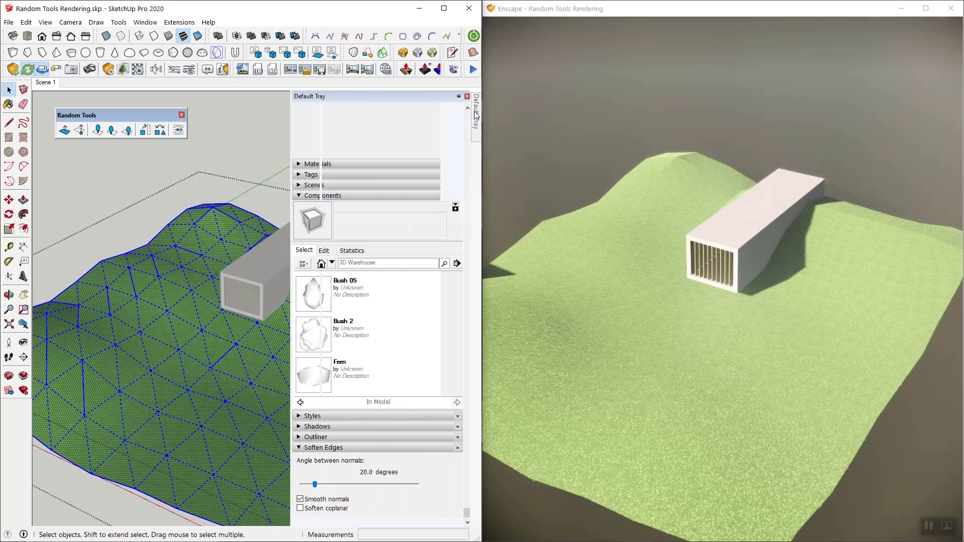
pyautogui.click(309, 501)
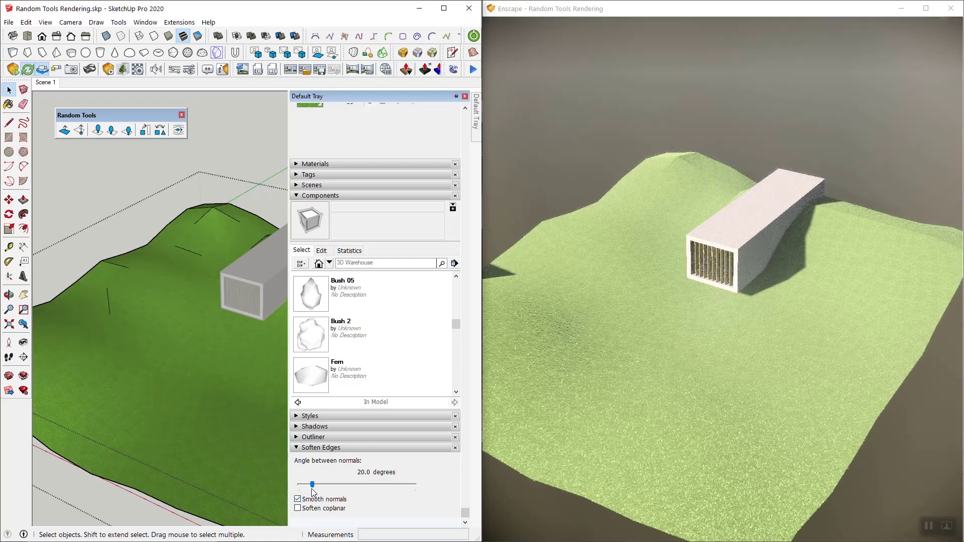
pyautogui.moveTo(313, 485); pyautogui.dragTo(354, 485)
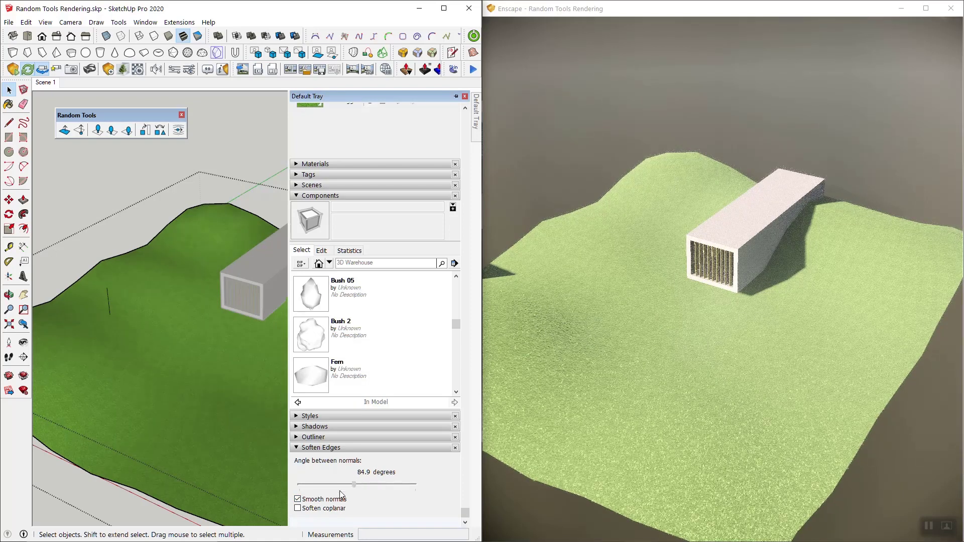
pyautogui.click(319, 508)
pyautogui.click(315, 500)
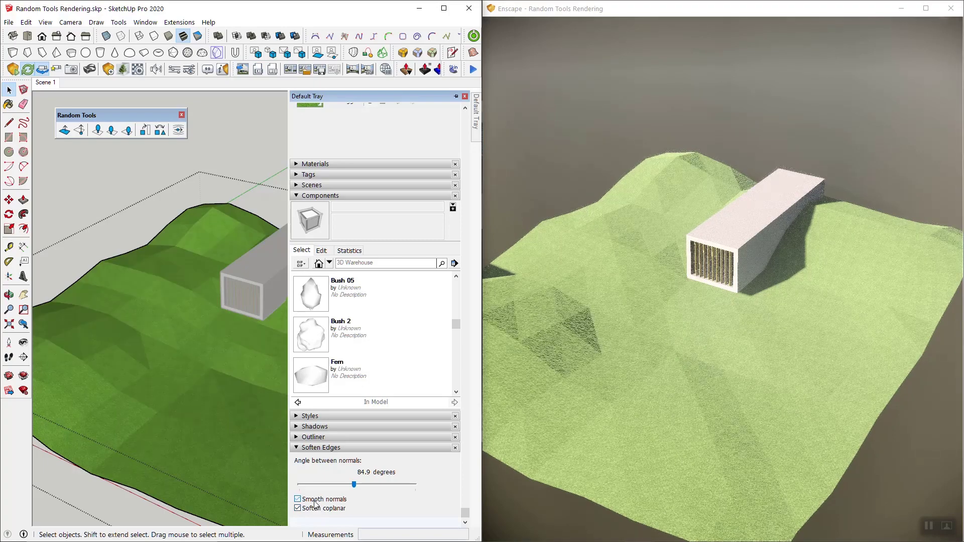
pyautogui.tripleClick(211, 286)
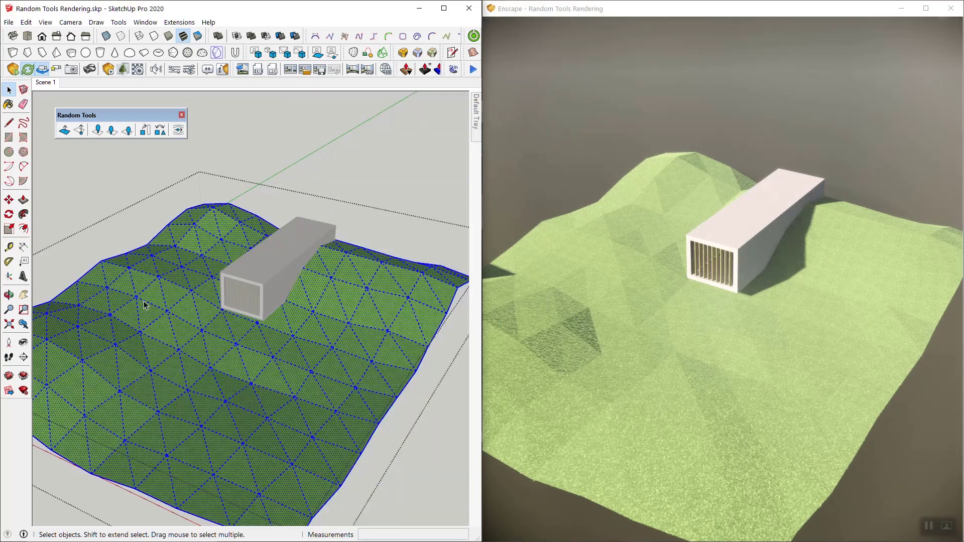
# Clear the terrain selection and orbit to a steeper, higher view of the terrain
pyautogui.click(44, 22)
pyautogui.click(134, 234)
pyautogui.click(161, 329)
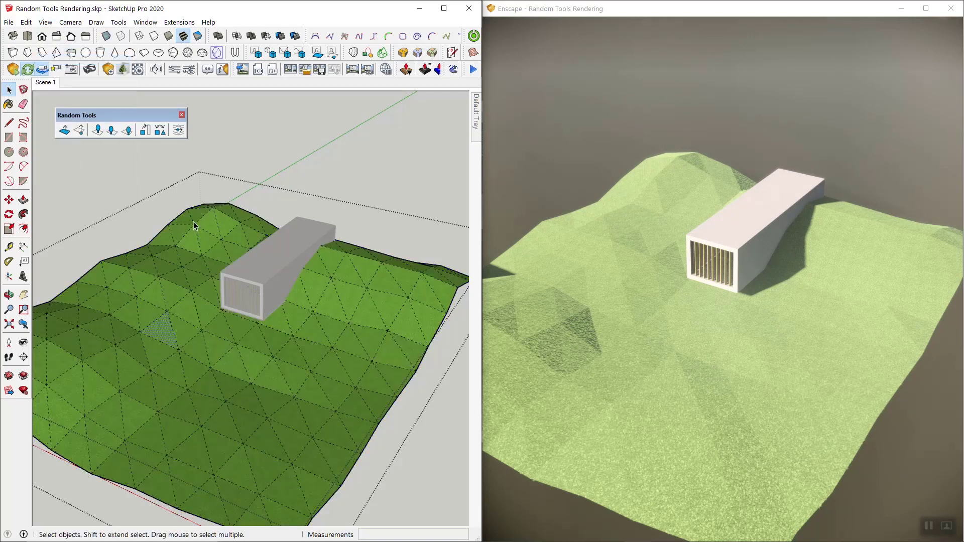
pyautogui.moveTo(195, 225); pyautogui.dragTo(191, 282, button='middle')
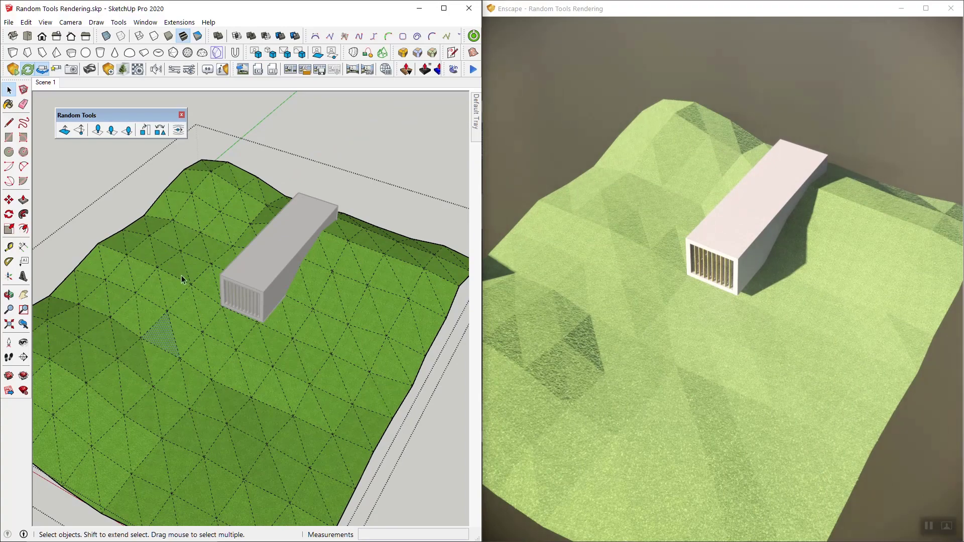
pyautogui.moveTo(182, 275); pyautogui.dragTo(174, 282, button='middle')
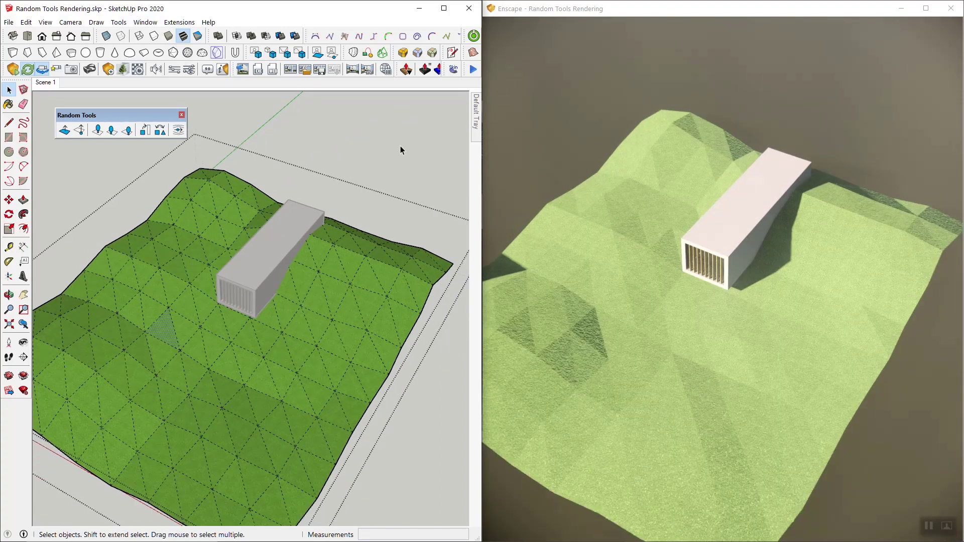
# Show the Components In Model list scrolled to the top, with Ash 2 (autumn) visible
pyautogui.moveTo(476, 115)
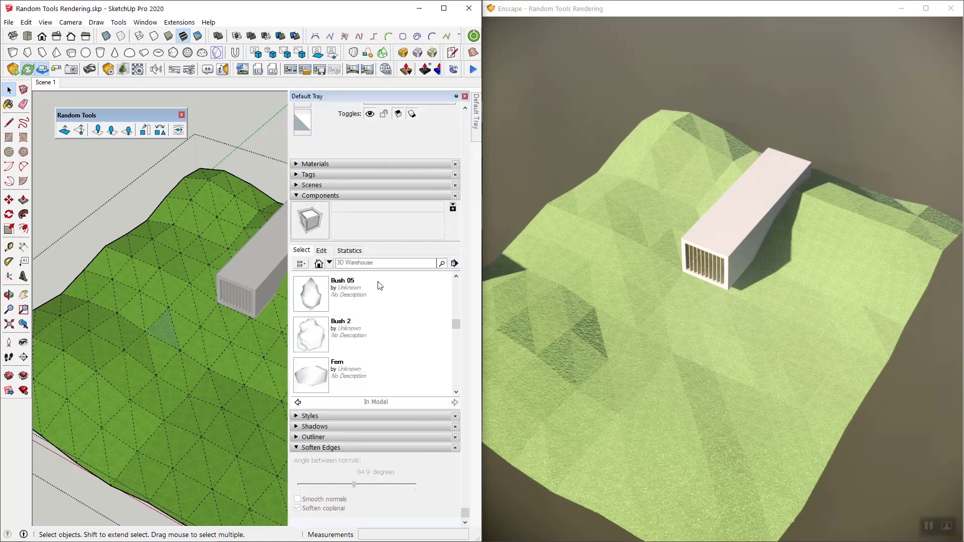
pyautogui.scroll(3, 325, 293)
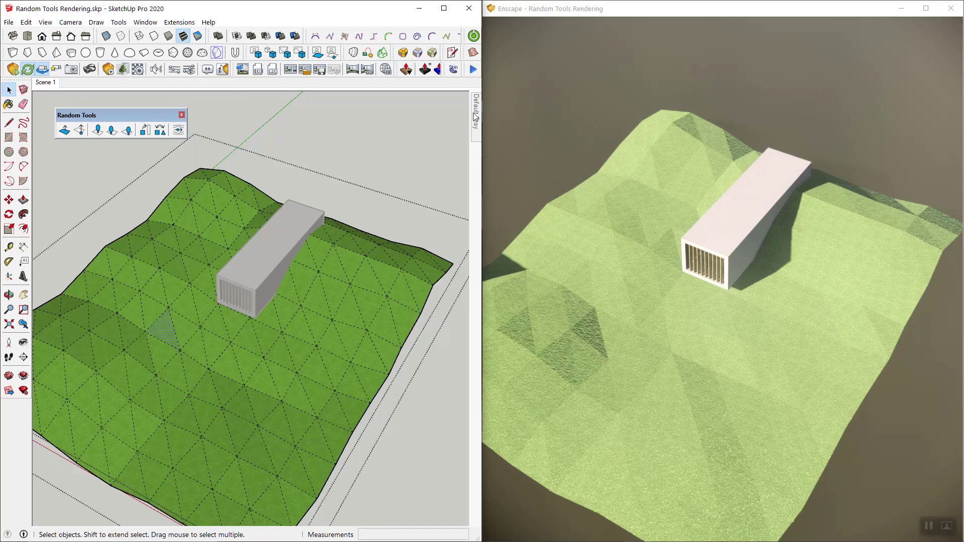
pyautogui.moveTo(476, 118)
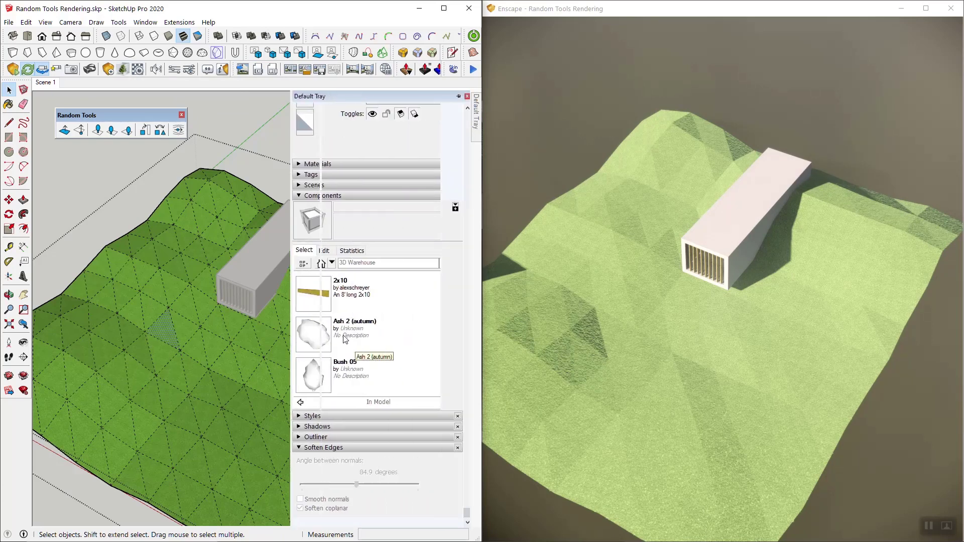
# Place an Ash 2 (autumn) tree on the hilltop
pyautogui.click(317, 334)
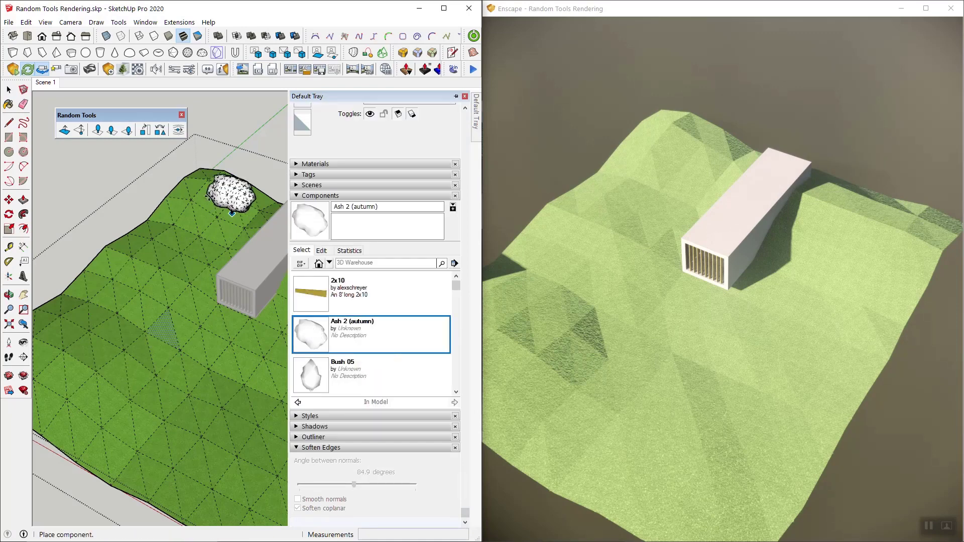
pyautogui.click(200, 190)
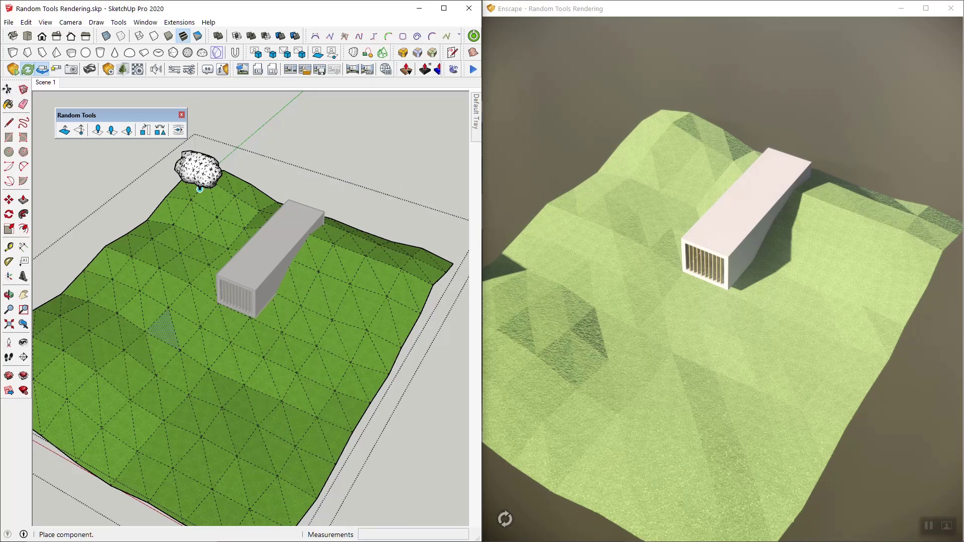
pyautogui.click(9, 89)
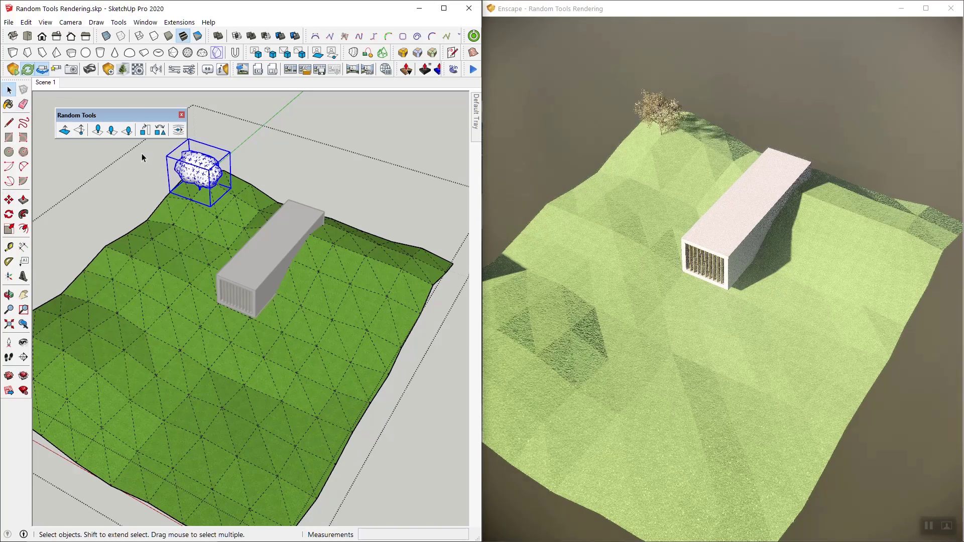
# Select the terrain face patches around the building together with the new tree
pyautogui.moveTo(141, 153); pyautogui.dragTo(264, 261)
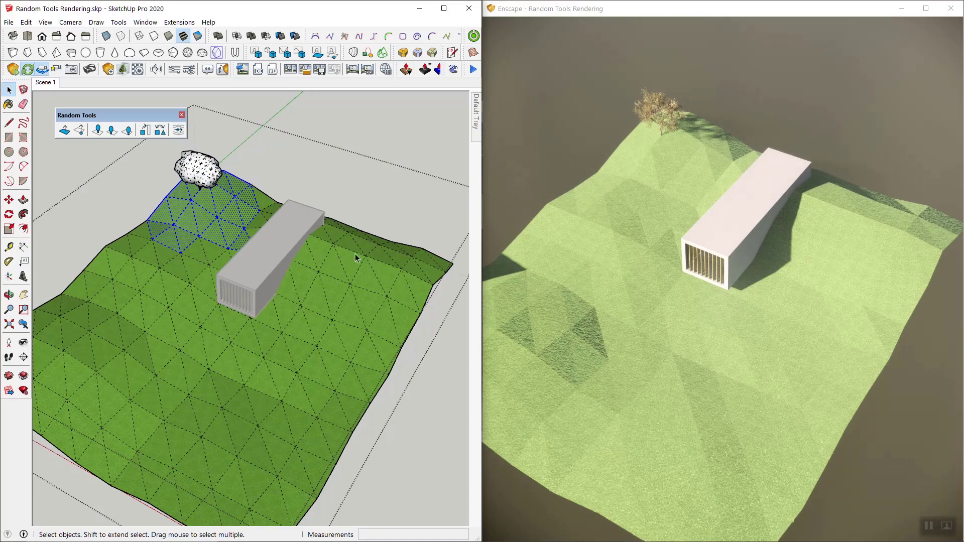
pyautogui.keyDown('ctrl'); pyautogui.moveTo(350, 218); pyautogui.dragTo(441, 333); pyautogui.keyUp('ctrl')
pyautogui.keyDown('ctrl'); pyautogui.moveTo(56, 283); pyautogui.dragTo(162, 379); pyautogui.keyUp('ctrl')
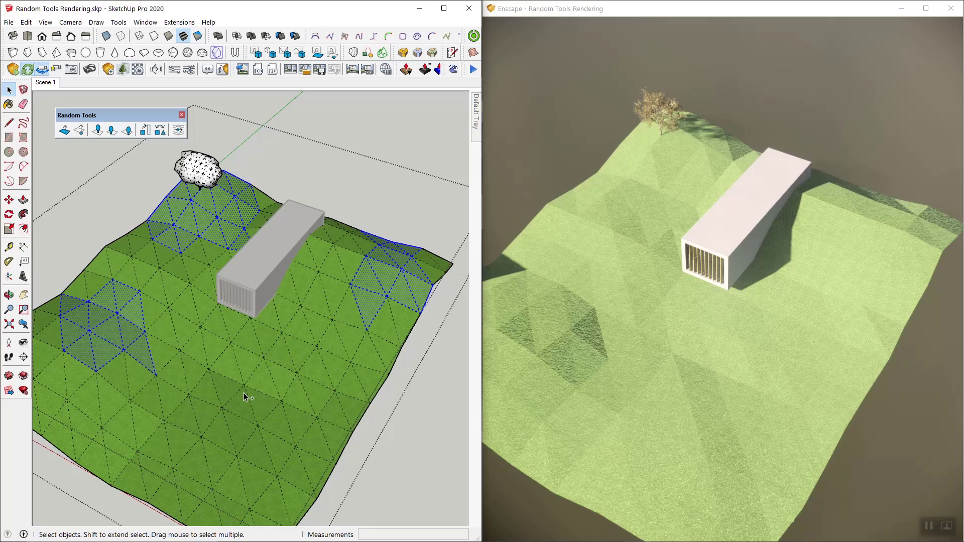
pyautogui.keyDown('ctrl'); pyautogui.moveTo(379, 385); pyautogui.dragTo(400, 418); pyautogui.keyUp('ctrl')
pyautogui.keyDown('ctrl'); pyautogui.moveTo(296, 270); pyautogui.dragTo(433, 416); pyautogui.keyUp('ctrl')
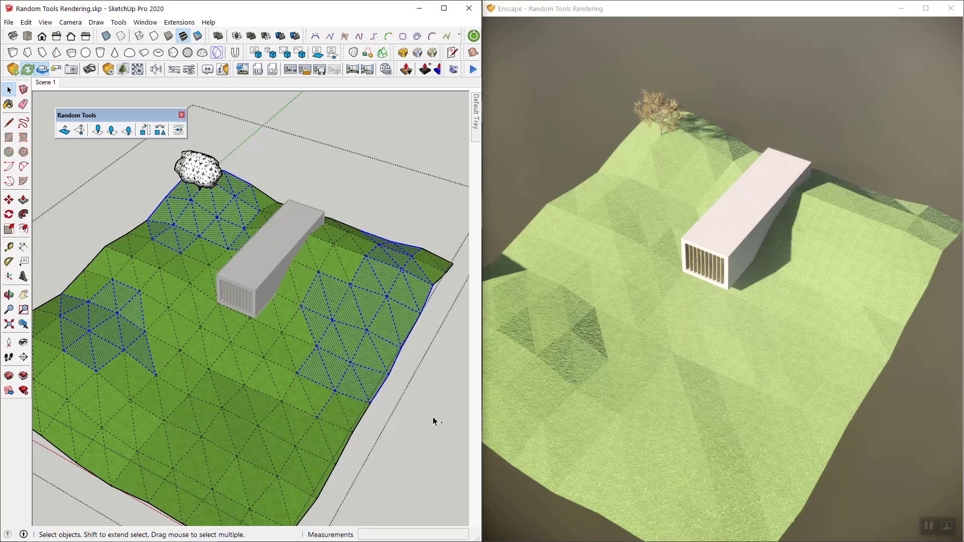
pyautogui.keyDown('ctrl'); pyautogui.moveTo(79, 224); pyautogui.dragTo(177, 322); pyautogui.keyUp('ctrl')
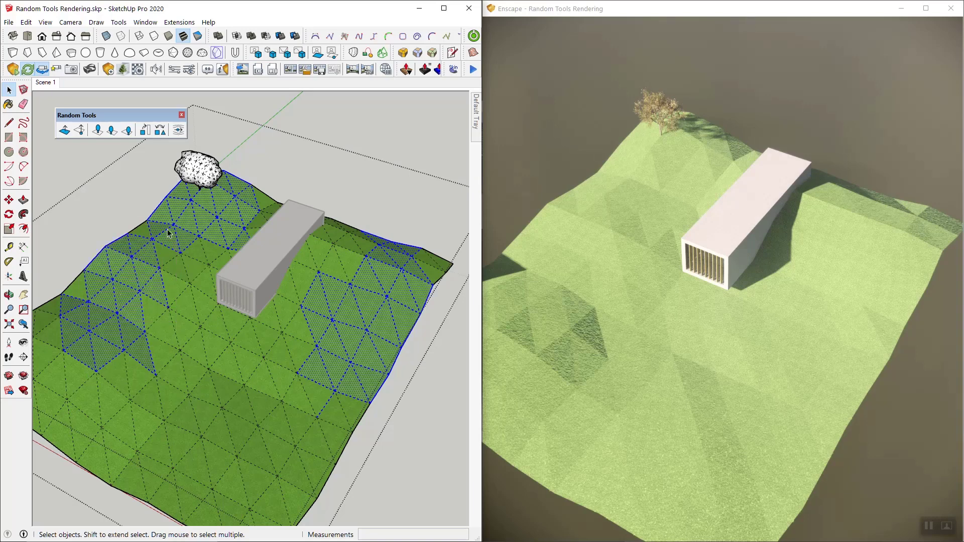
pyautogui.keyDown('ctrl'); pyautogui.click(199, 164); pyautogui.keyUp('ctrl')
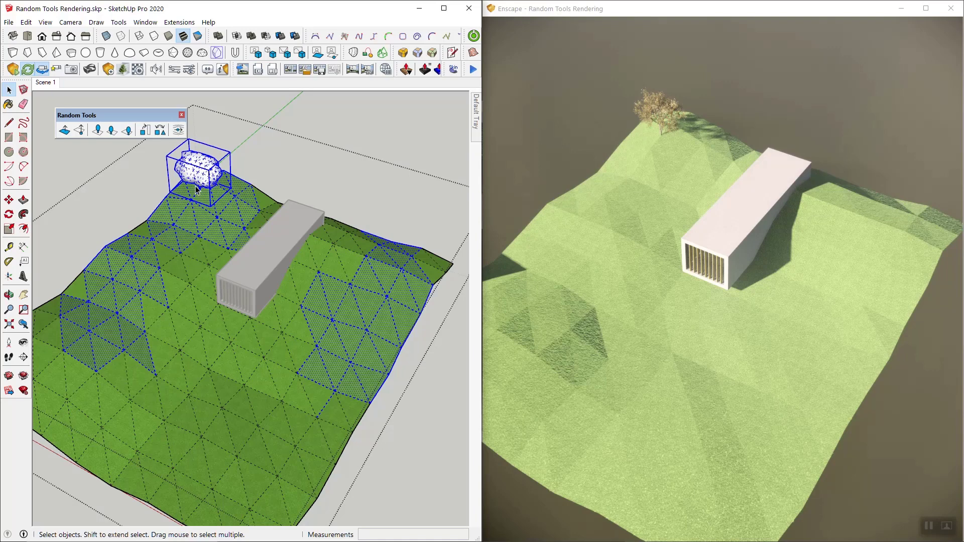
# In Place Components Randomly on Faces, set 1 copy, 360 rotation and 0.5 scale variation
pyautogui.click(98, 132)
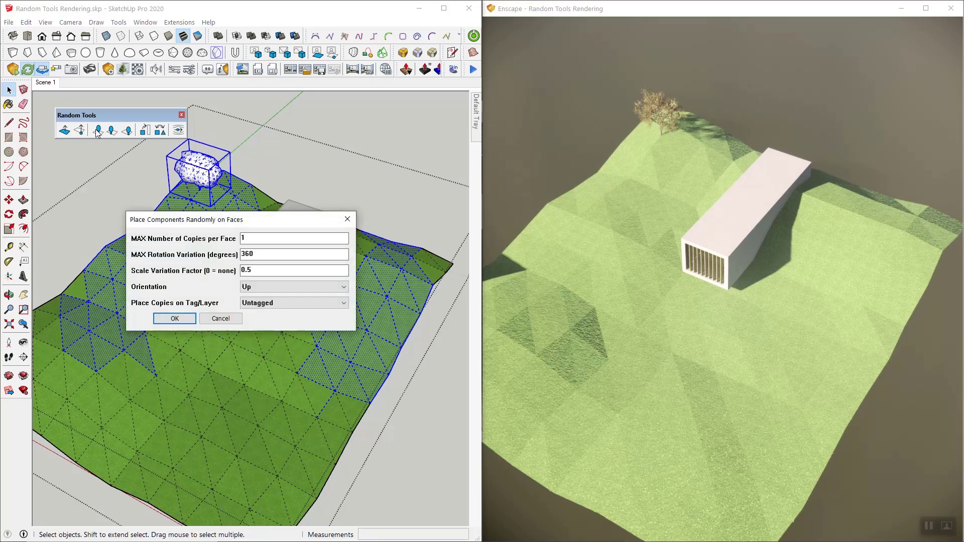
pyautogui.moveTo(266, 227); pyautogui.dragTo(381, 136)
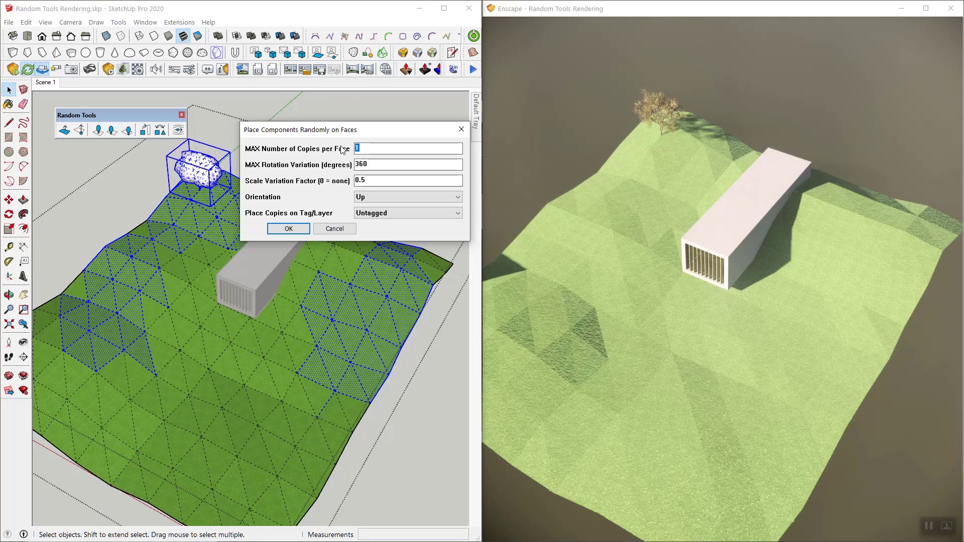
pyautogui.click(377, 163)
pyautogui.click(367, 147)
pyautogui.press('Tab')
pyautogui.press('Tab')
pyautogui.write('0')
pyautogui.hotkey('ctrl', 'a')
pyautogui.write('0.5')
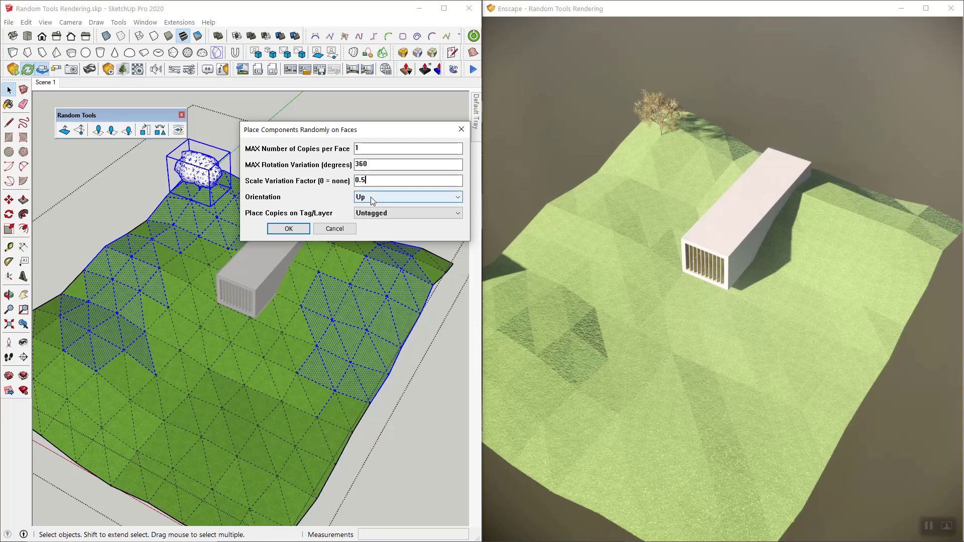
# Keep orientation Up and the copies Untagged, then scatter the trees over the faces
pyautogui.click(372, 199)
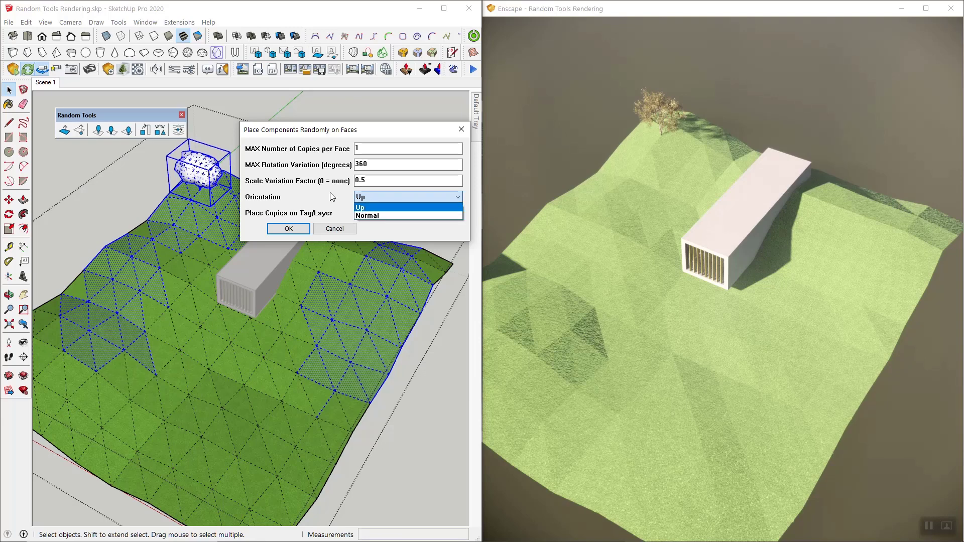
pyautogui.click(371, 207)
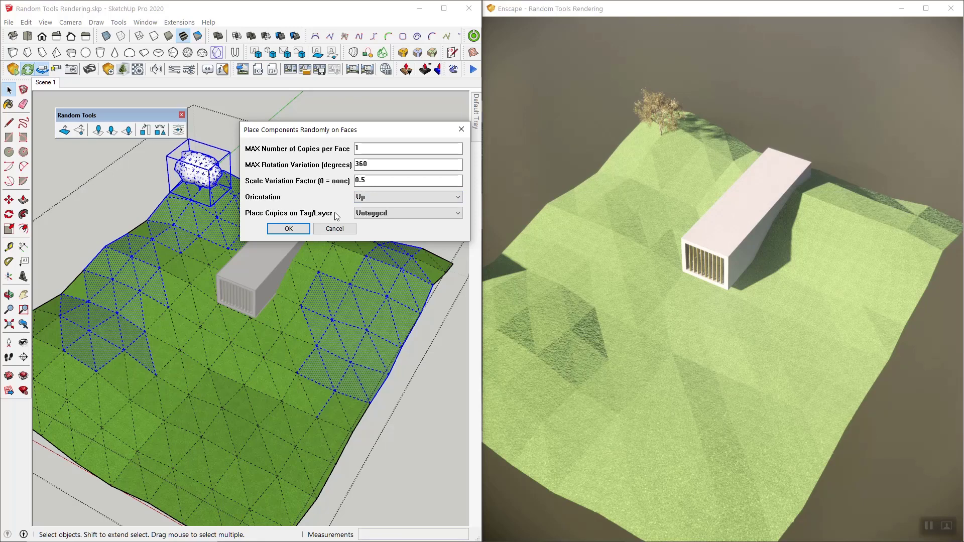
pyautogui.click(396, 211)
pyautogui.click(395, 211)
pyautogui.click(289, 229)
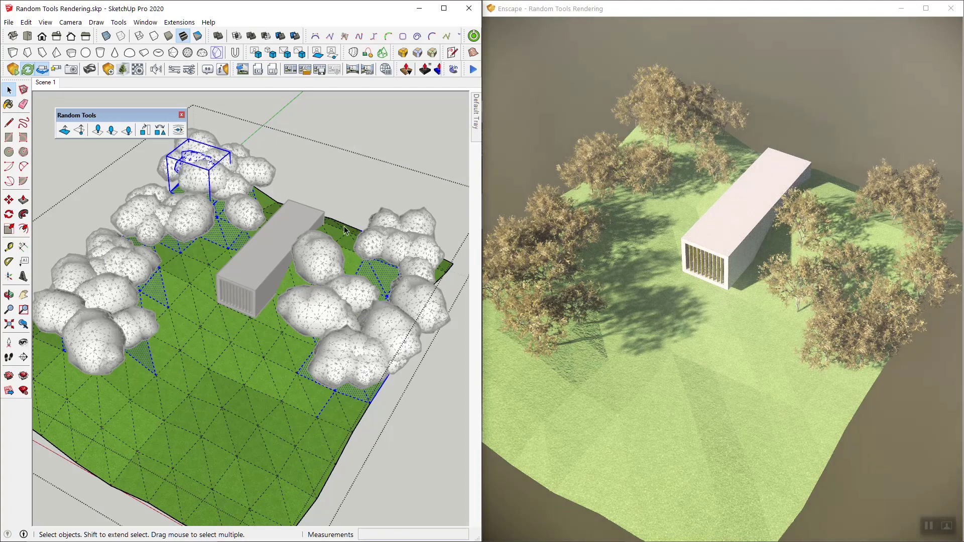
# Orbit down and zoom toward the concrete box among the scattered ash trees
pyautogui.moveTo(265, 260)
pyautogui.mouseDown(button='middle')
pyautogui.moveTo(252, 210)
pyautogui.moveTo(176, 318)
pyautogui.moveTo(259, 277)
pyautogui.moveTo(152, 288)
pyautogui.moveTo(164, 300)
pyautogui.moveTo(198, 297)
pyautogui.moveTo(187, 275)
pyautogui.moveTo(232, 284)
pyautogui.moveTo(243, 301)
pyautogui.moveTo(227, 323)
pyautogui.moveTo(185, 275)
pyautogui.moveTo(206, 333)
pyautogui.moveTo(312, 376)
pyautogui.mouseUp(button='middle')
pyautogui.scroll(5, 159, 292)
pyautogui.scroll(-4, 185, 276)
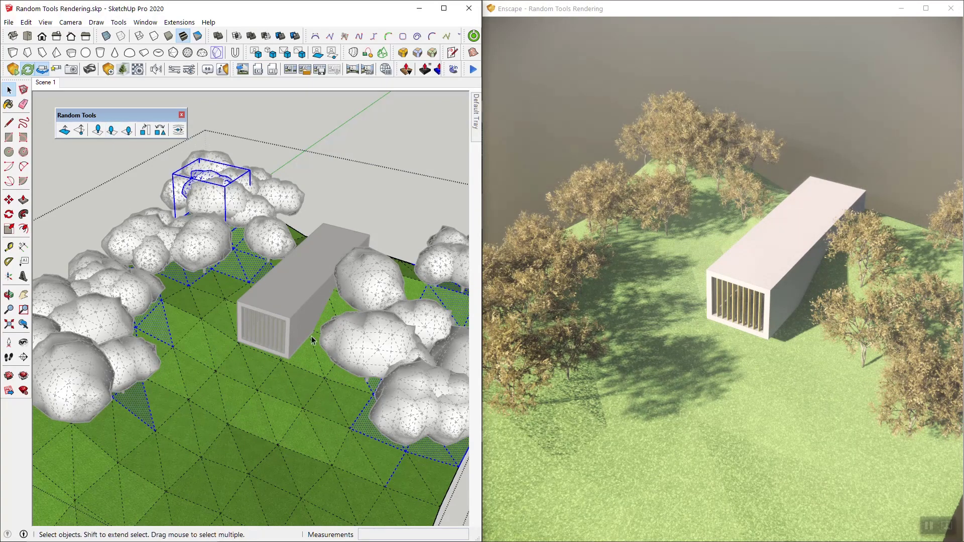
pyautogui.scroll(6, 342, 354)
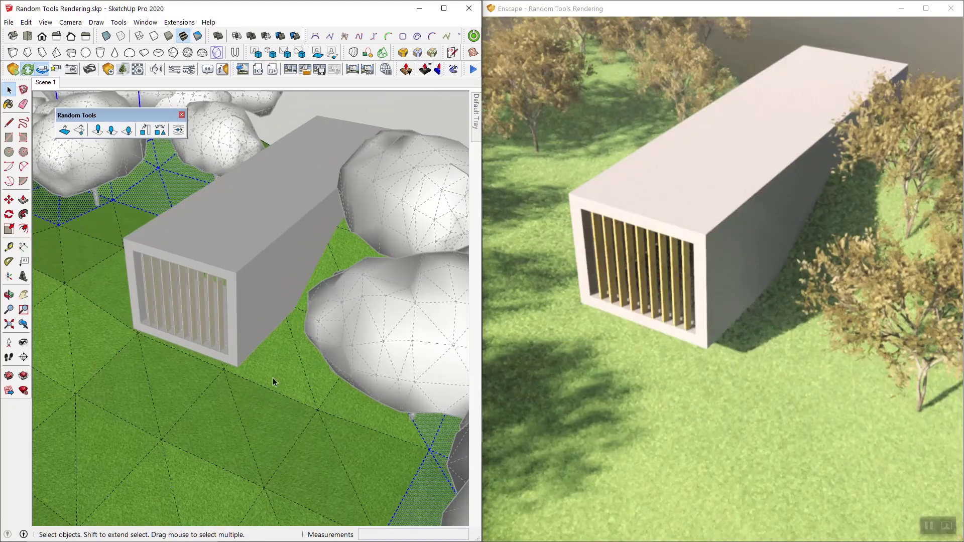
# Delete the tree standing beside the building's flank from the tree group
pyautogui.moveTo(272, 378)
pyautogui.mouseDown(button='middle')
pyautogui.moveTo(317, 327)
pyautogui.moveTo(368, 337)
pyautogui.moveTo(330, 366)
pyautogui.mouseUp(button='middle')
pyautogui.scroll(3, 368, 337)
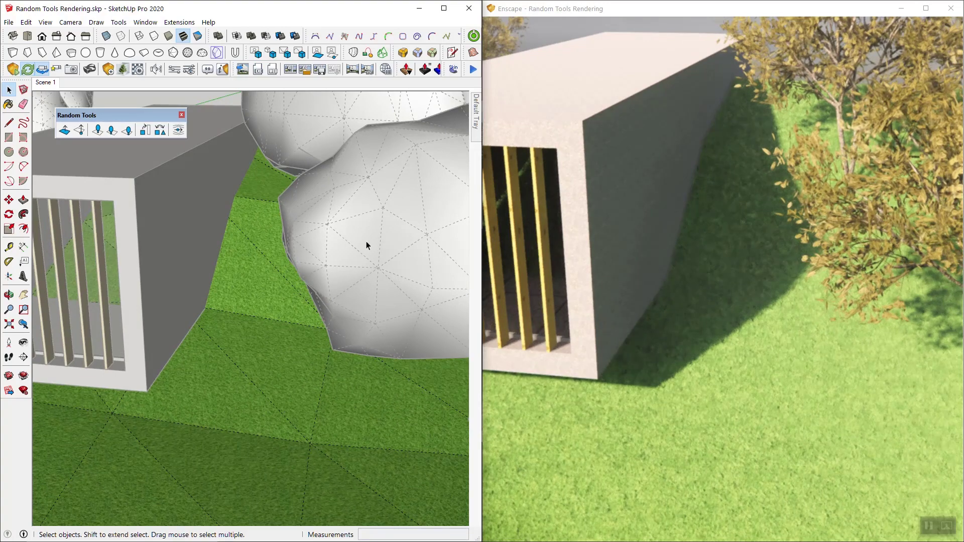
pyautogui.scroll(-3, 308, 231)
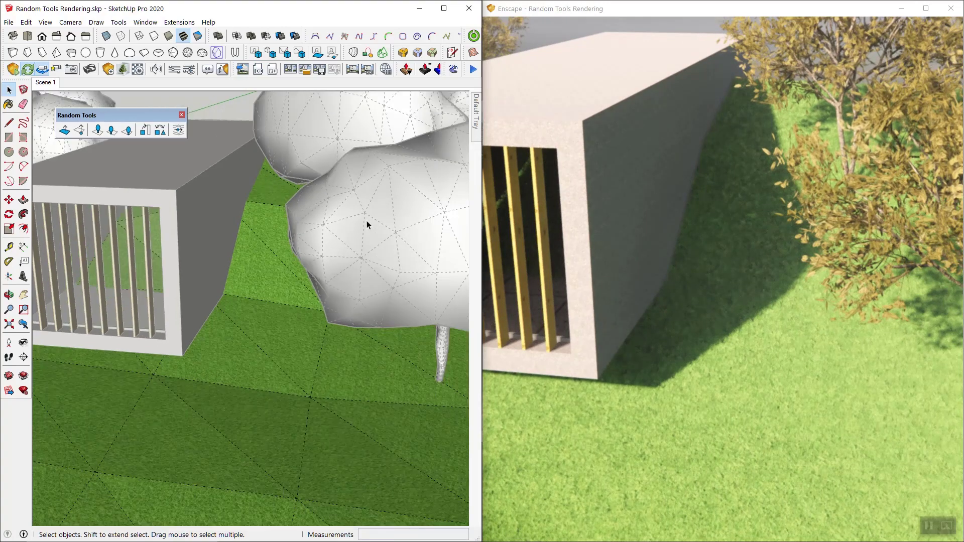
pyautogui.doubleClick(366, 221)
pyautogui.click(362, 224)
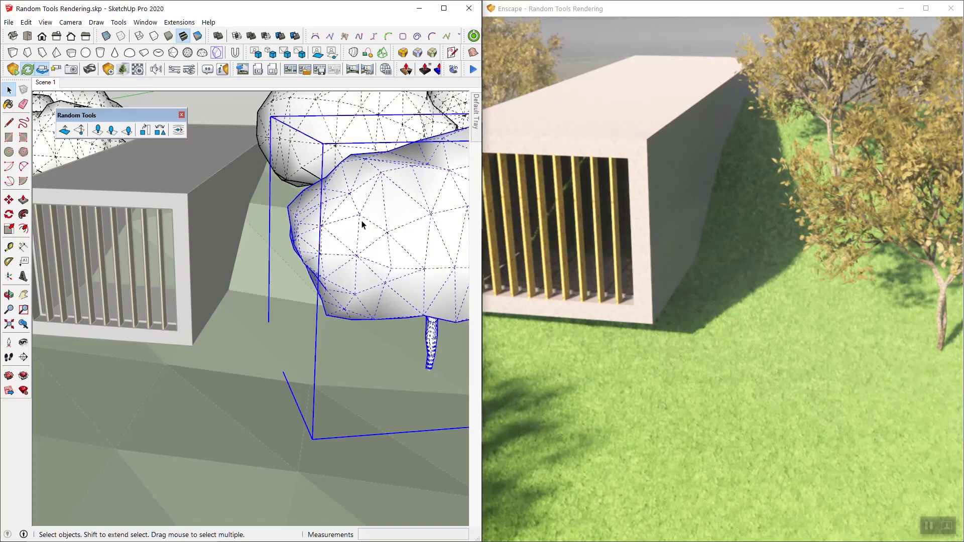
pyautogui.press('Delete')
pyautogui.click(297, 267)
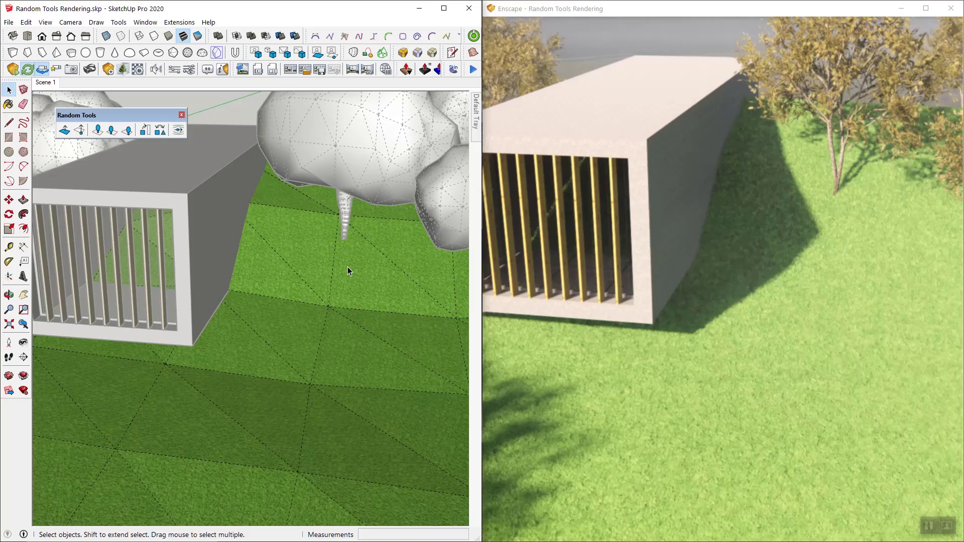
# Select terrain edges down the slope and bring up the Components list with Bush 05
pyautogui.click(323, 347)
pyautogui.keyDown('shift'); pyautogui.click(342, 356); pyautogui.keyUp('shift')
pyautogui.moveTo(335, 308)
pyautogui.mouseDown(button='middle')
pyautogui.moveTo(316, 283)
pyautogui.moveTo(301, 329)
pyautogui.mouseUp(button='middle')
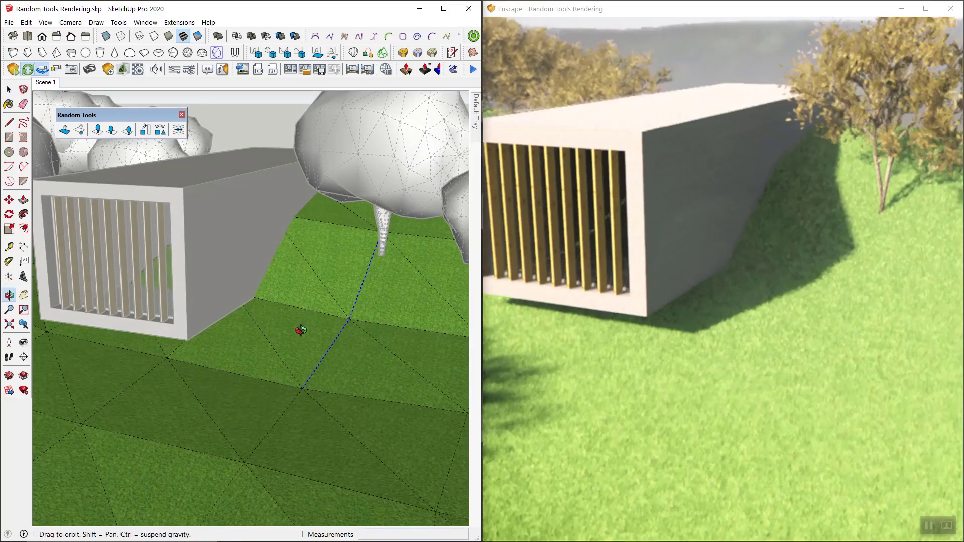
pyautogui.keyDown('shift'); pyautogui.click(270, 433); pyautogui.keyUp('shift')
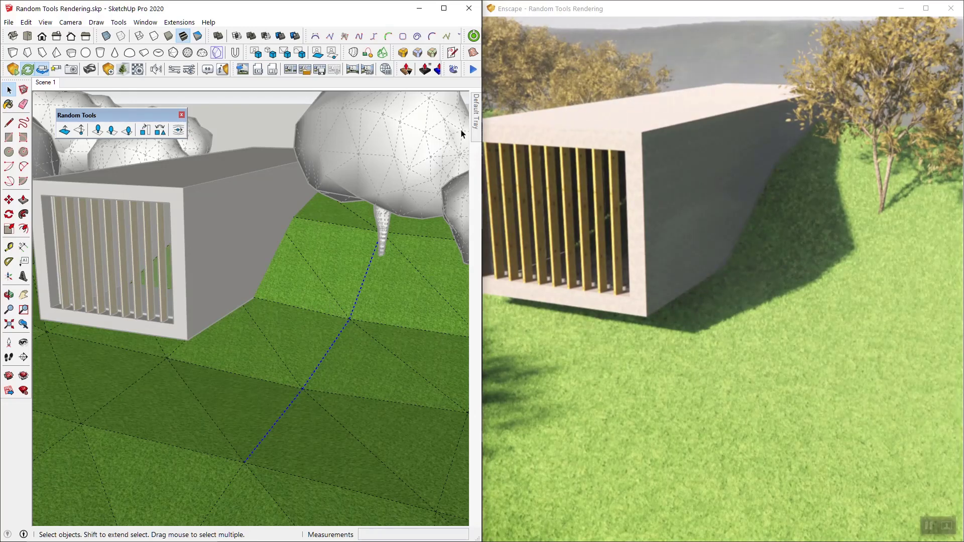
pyautogui.moveTo(475, 126)
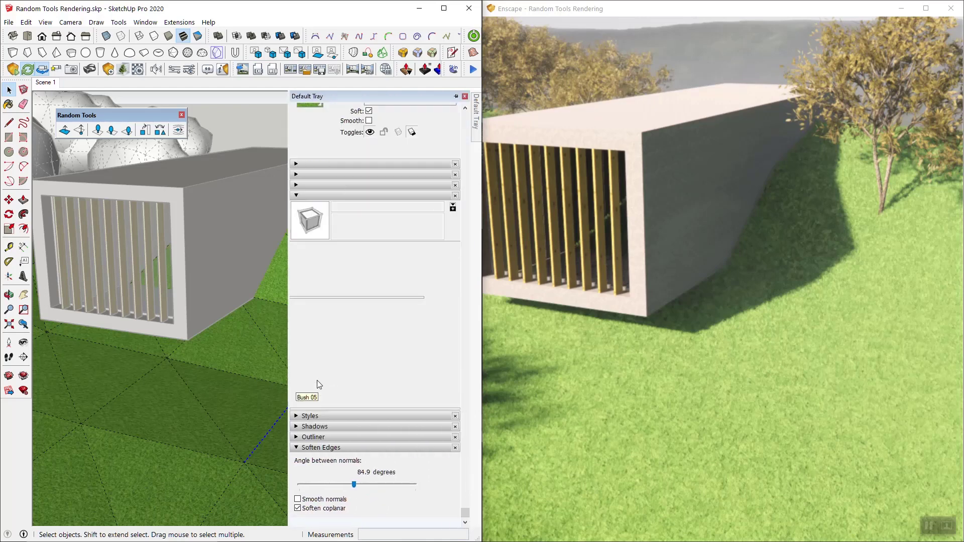
# Place a Bush 05 component on the grass below the building
pyautogui.click(317, 379)
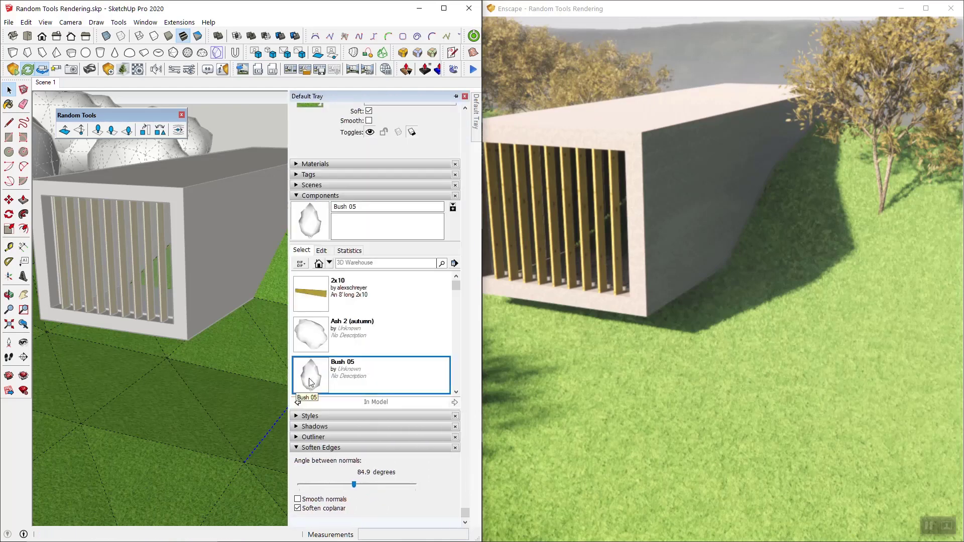
pyautogui.click(237, 390)
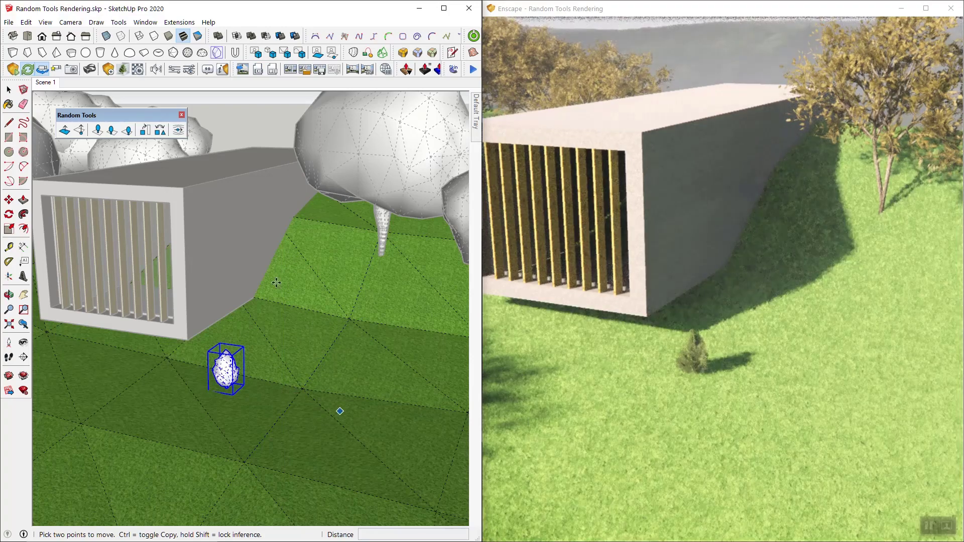
pyautogui.click(9, 89)
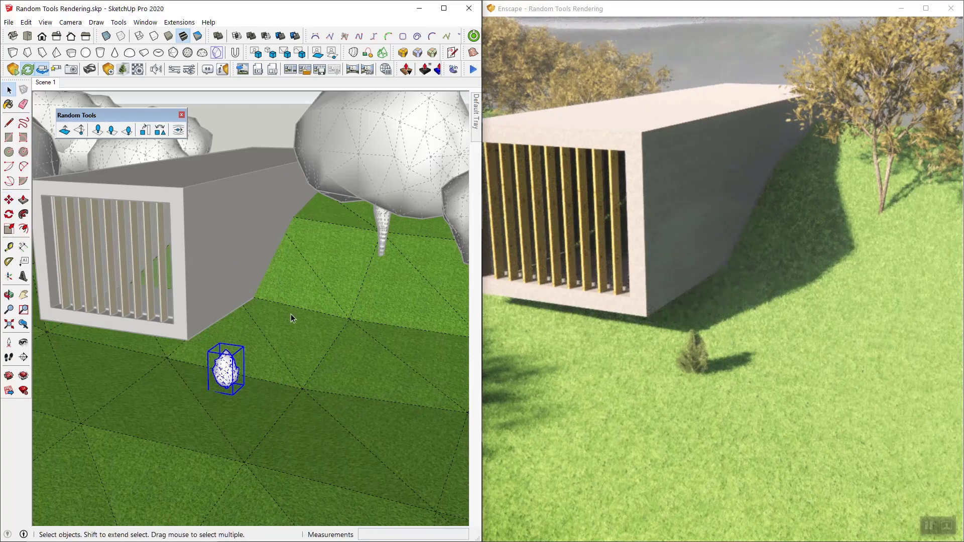
# Select three terrain edges running down the slope together with the bush
pyautogui.click(358, 302)
pyautogui.keyDown('shift'); pyautogui.click(326, 354); pyautogui.keyUp('shift')
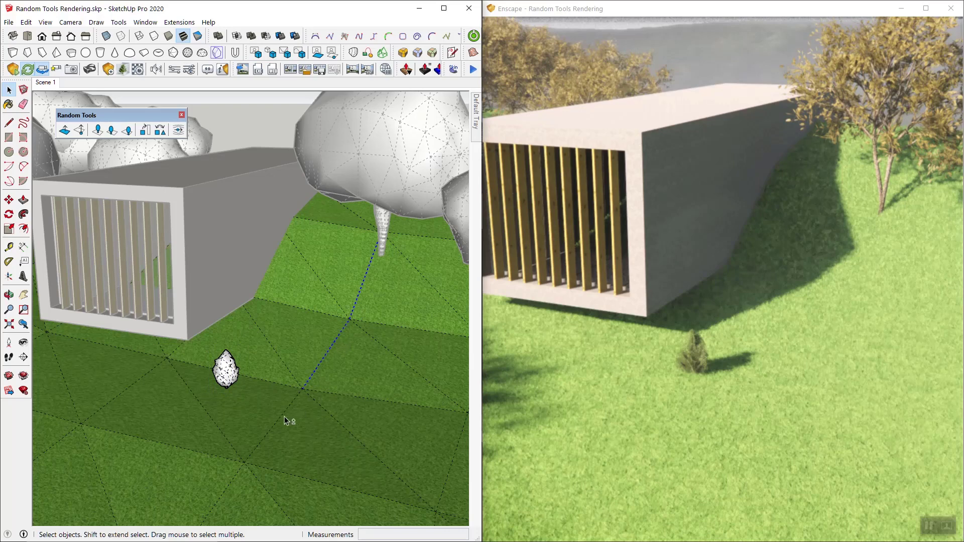
pyautogui.keyDown('shift'); pyautogui.click(282, 415); pyautogui.keyUp('shift')
pyautogui.keyDown('shift'); pyautogui.click(295, 426); pyautogui.keyUp('shift')
pyautogui.keyDown('shift'); pyautogui.click(222, 369); pyautogui.keyUp('shift')
# Scatter bush copies along the selected edges: 4 per edge, 360 rotation, 0.5 scale, Up, Untagged
pyautogui.click(112, 131)
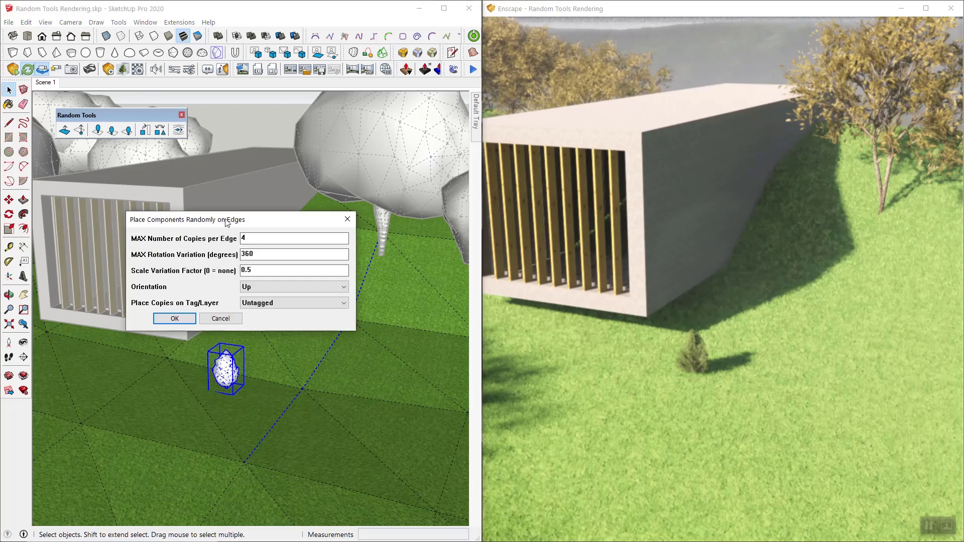
pyautogui.moveTo(226, 221); pyautogui.dragTo(183, 192)
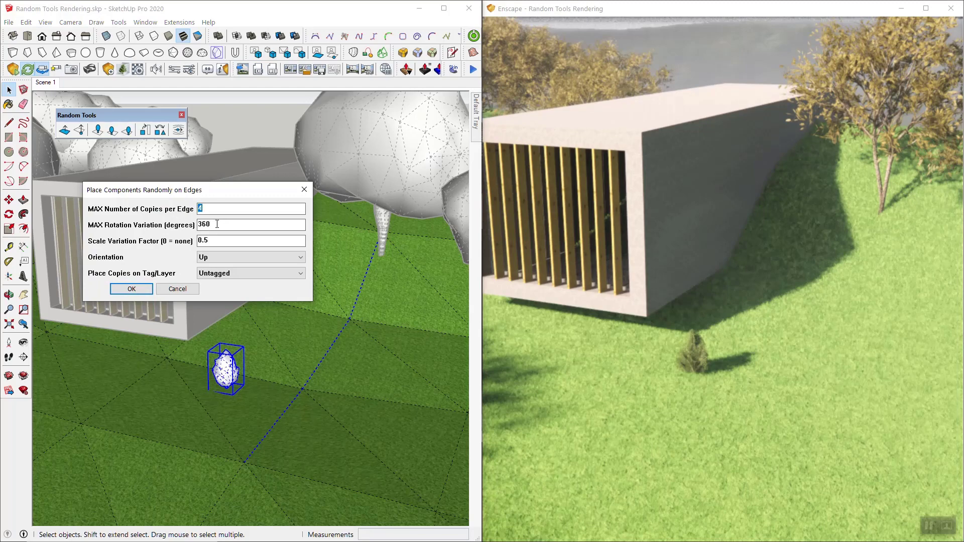
pyautogui.press('Tab')
pyautogui.press('Tab')
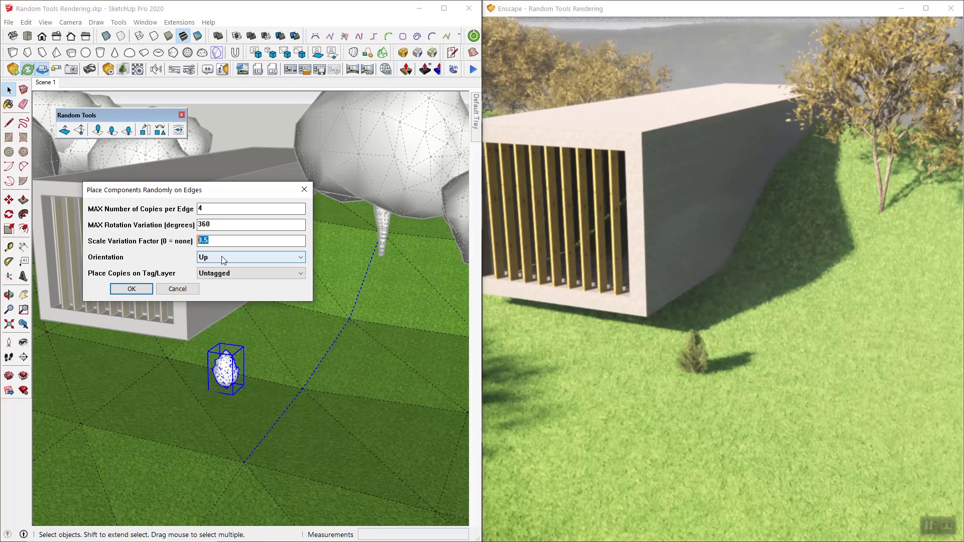
pyautogui.click(147, 290)
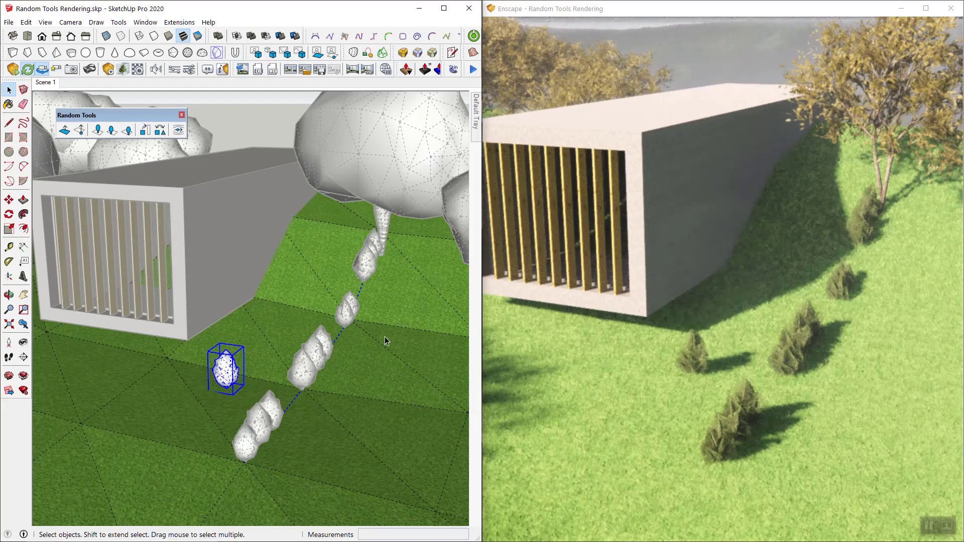
# Delete the original Bush 05, leaving only the scattered copies along the slope
pyautogui.moveTo(351, 359); pyautogui.dragTo(347, 291, button='middle')
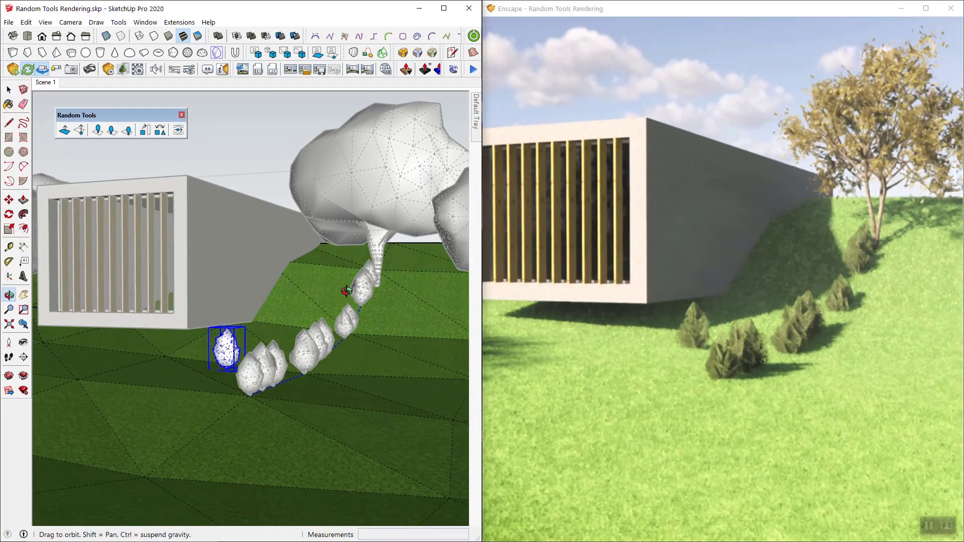
pyautogui.click(227, 347)
pyautogui.press('Delete')
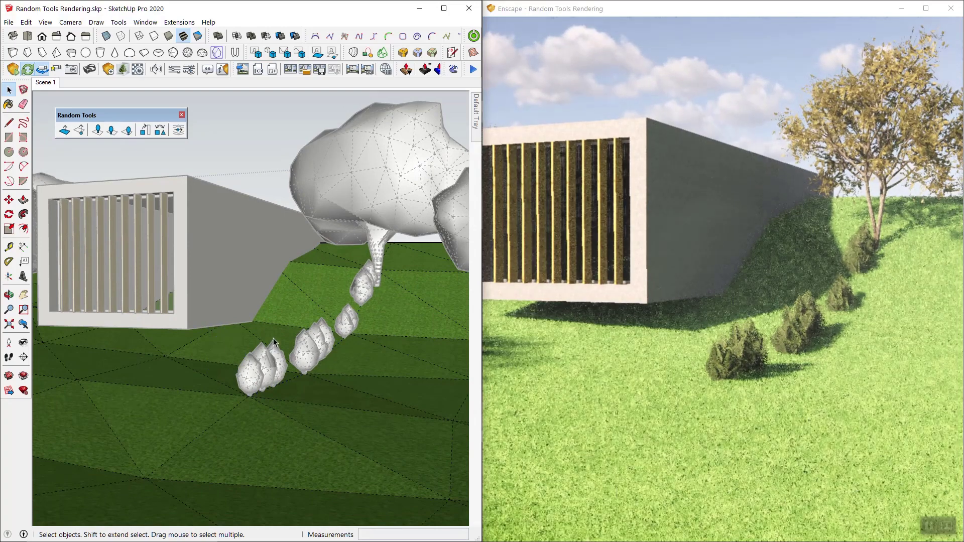
pyautogui.moveTo(225, 291)
pyautogui.mouseDown(button='middle')
pyautogui.moveTo(327, 342)
pyautogui.moveTo(291, 293)
pyautogui.moveTo(257, 295)
pyautogui.moveTo(252, 329)
pyautogui.moveTo(341, 336)
pyautogui.moveTo(267, 354)
pyautogui.mouseUp(button='middle')
pyautogui.scroll(5, 341, 337)
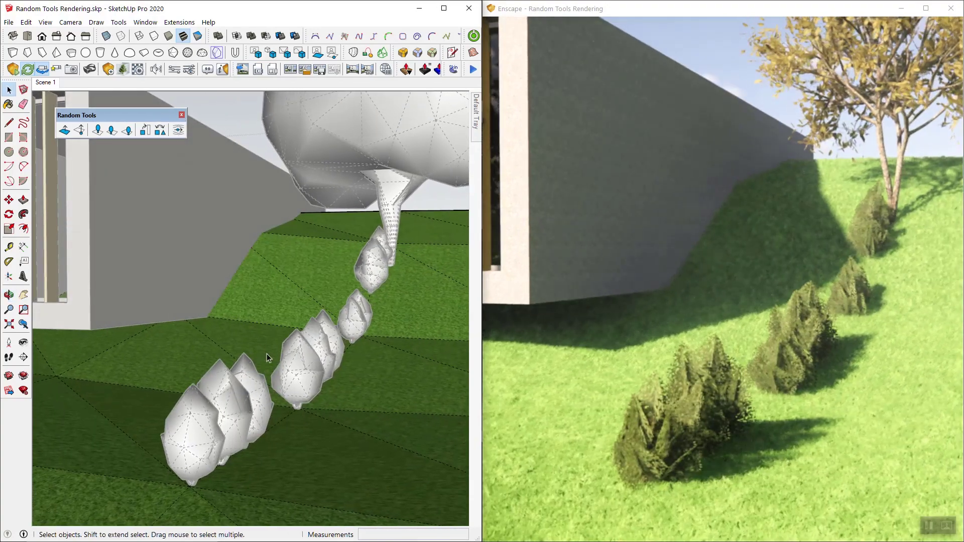
# With X-ray on, randomize the bush row using rotation 0, position 6 and scale 0
pyautogui.press('x')
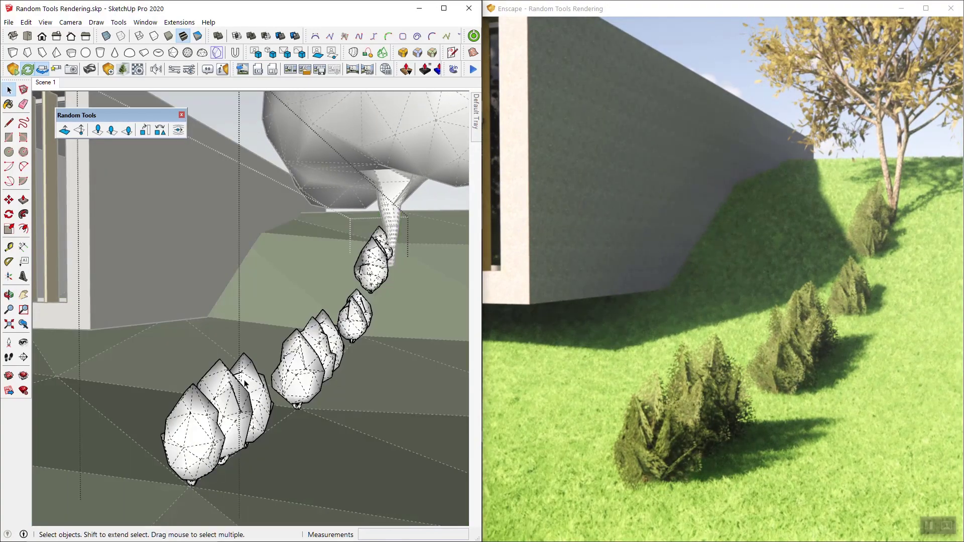
pyautogui.click(245, 383)
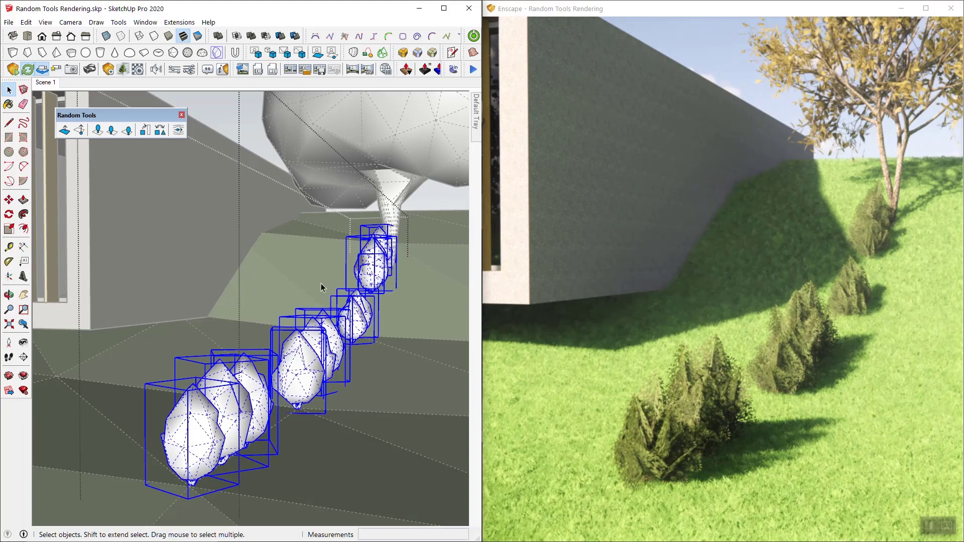
pyautogui.click(145, 132)
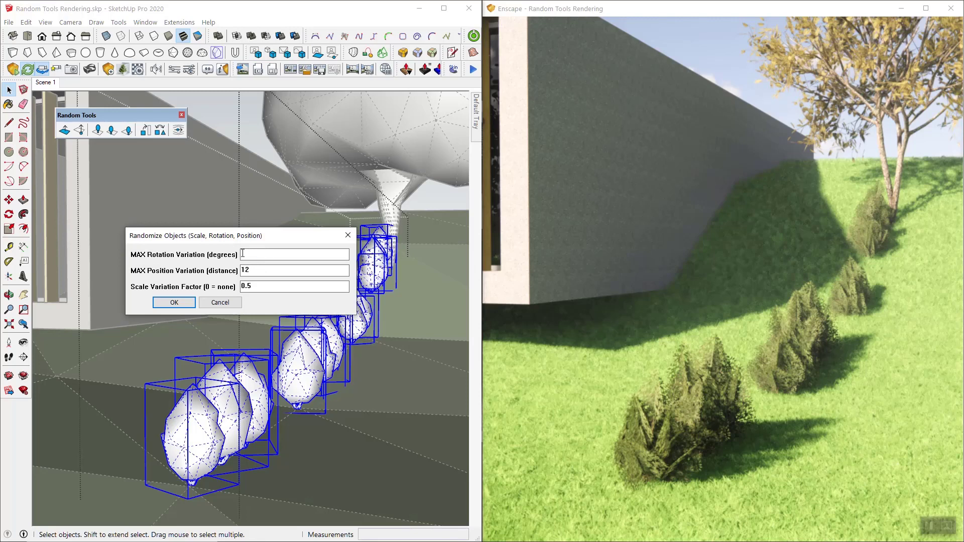
pyautogui.write('0')
pyautogui.press('Tab')
pyautogui.press('Tab')
pyautogui.write('0')
pyautogui.moveTo(259, 270); pyautogui.dragTo(231, 273)
pyautogui.write('6')
pyautogui.click(182, 300)
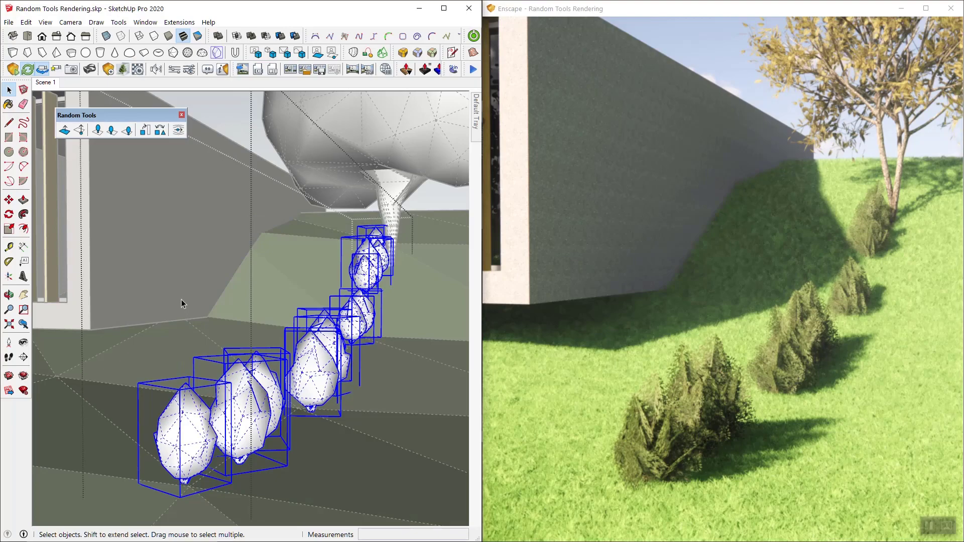
# Orbit and zoom out to inspect the loosened shrub row from the side
pyautogui.moveTo(206, 317)
pyautogui.mouseDown(button='middle')
pyautogui.moveTo(264, 317)
pyautogui.moveTo(197, 321)
pyautogui.mouseUp(button='middle')
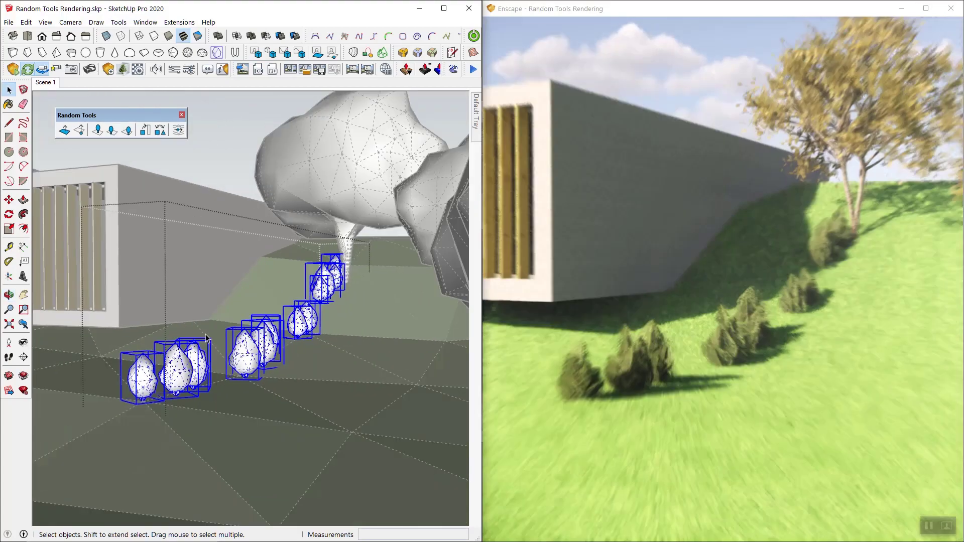
pyautogui.scroll(-3, 206, 321)
pyautogui.moveTo(165, 243); pyautogui.dragTo(195, 303, button='middle')
pyautogui.scroll(-4, 214, 154)
# Deselect the shrubs, enter the tree group and select several trees
pyautogui.click(220, 146)
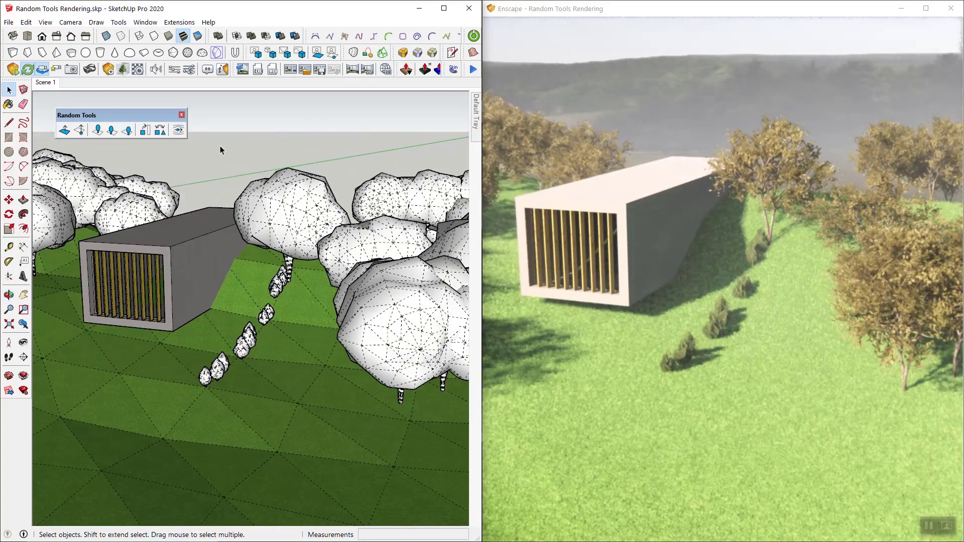
pyautogui.scroll(-2, 174, 236)
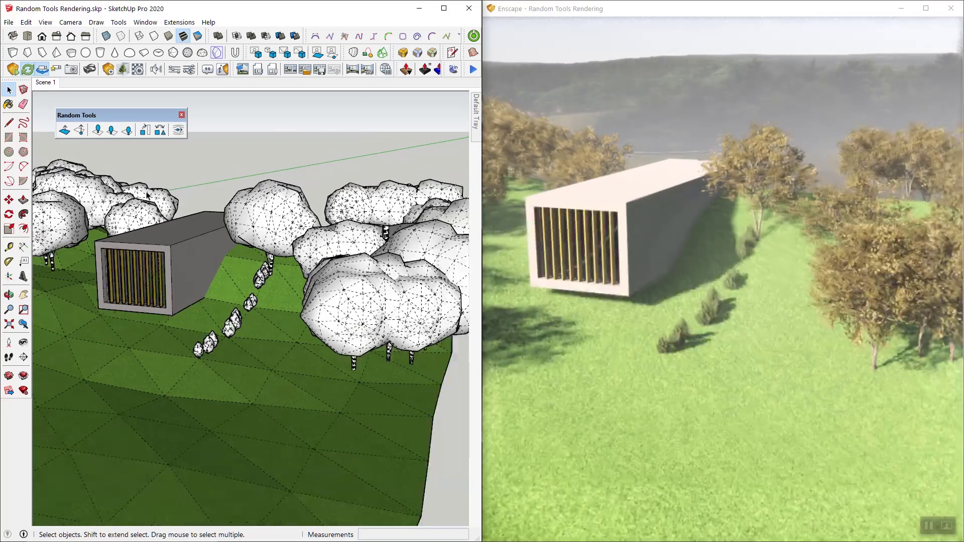
pyautogui.click(350, 284)
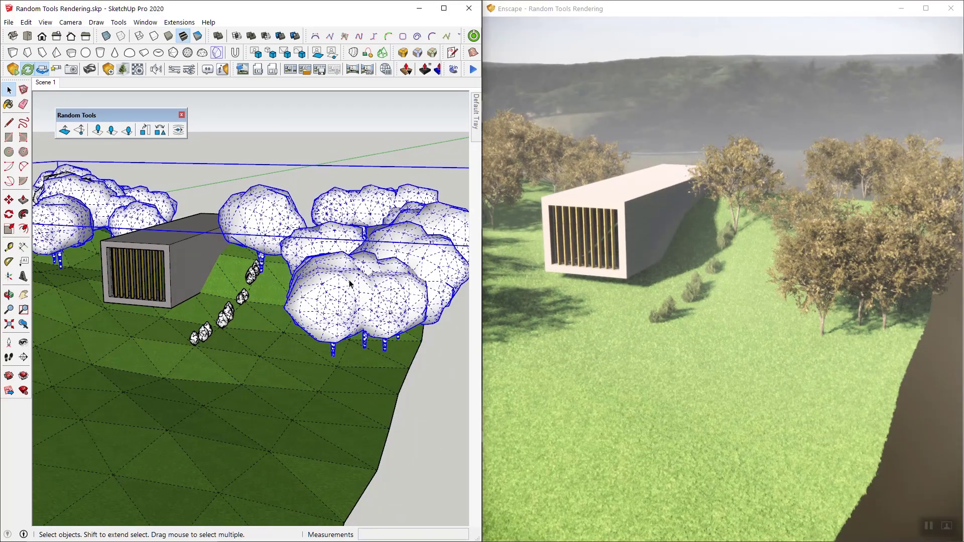
pyautogui.doubleClick(350, 284)
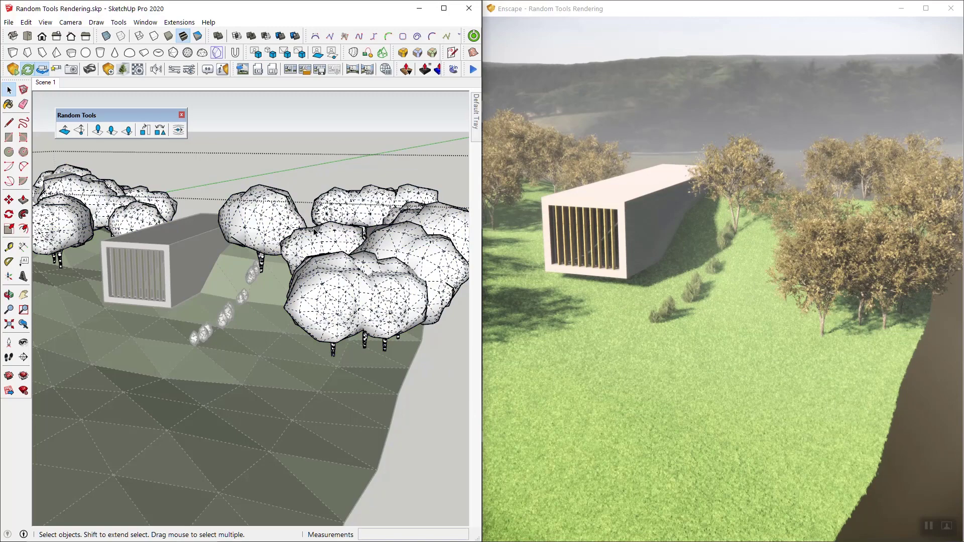
pyautogui.moveTo(204, 147); pyautogui.dragTo(459, 382)
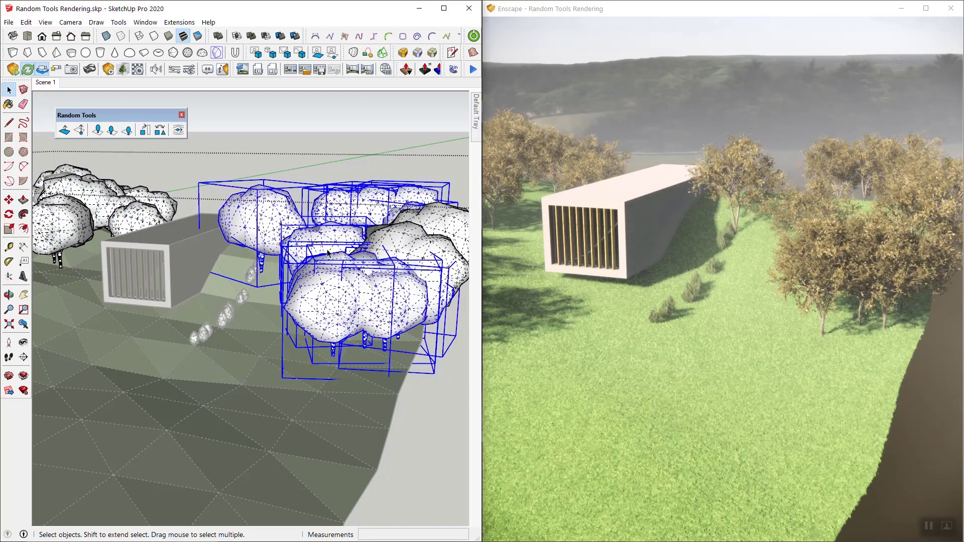
# Randomize the trees with rotation 0, position 2' and scale factor 1
pyautogui.click(145, 131)
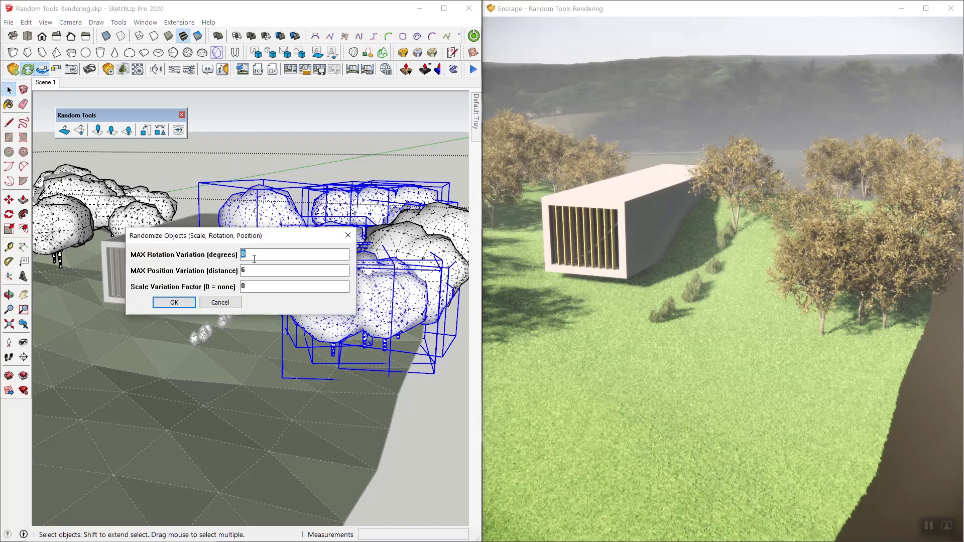
pyautogui.click(259, 287)
pyautogui.write('1')
pyautogui.write("2'")
pyautogui.click(182, 303)
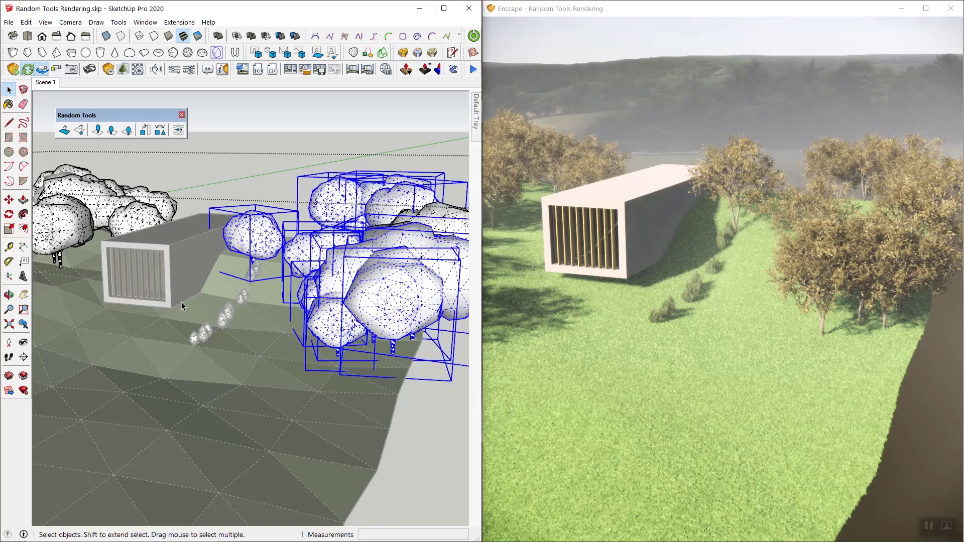
pyautogui.moveTo(340, 305)
pyautogui.mouseDown(button='middle')
pyautogui.moveTo(365, 242)
pyautogui.moveTo(132, 259)
pyautogui.moveTo(270, 288)
pyautogui.moveTo(232, 282)
pyautogui.mouseUp(button='middle')
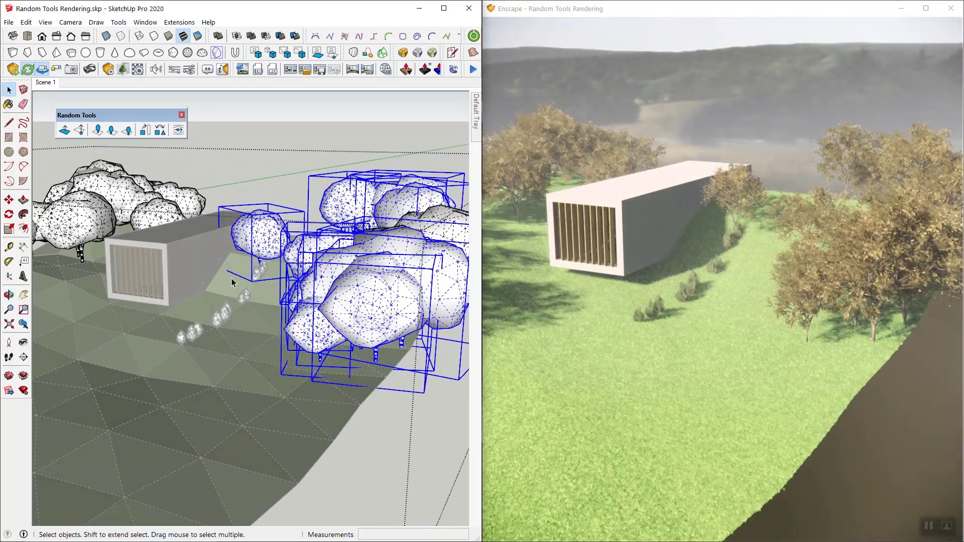
# Exit and deselect the tree group, then check the scattered trees in Enscape
pyautogui.click(227, 148)
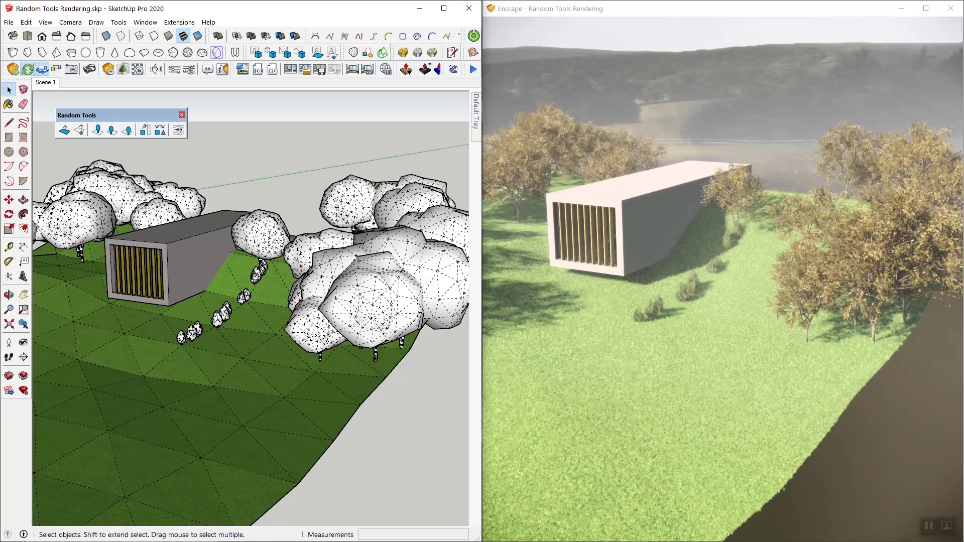
pyautogui.click(650, 524)
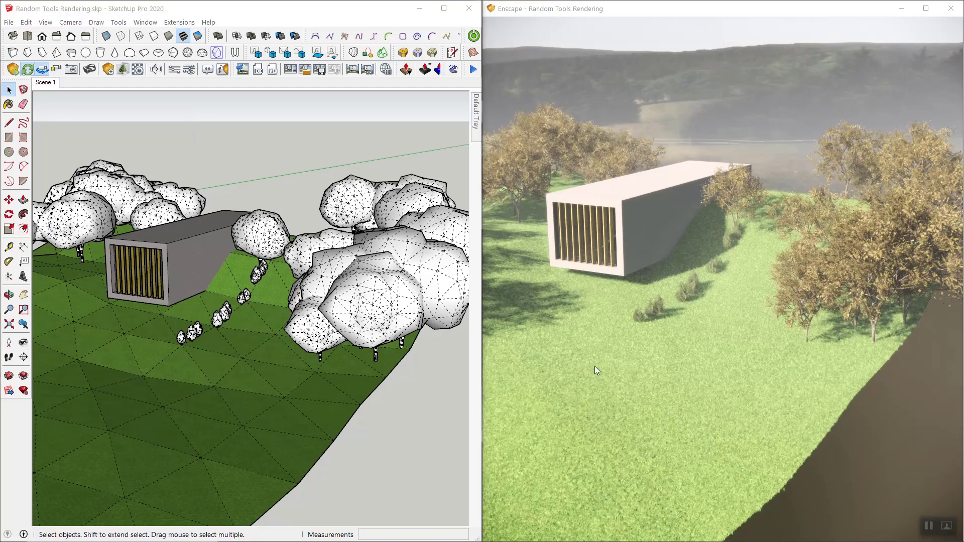
pyautogui.click(209, 149)
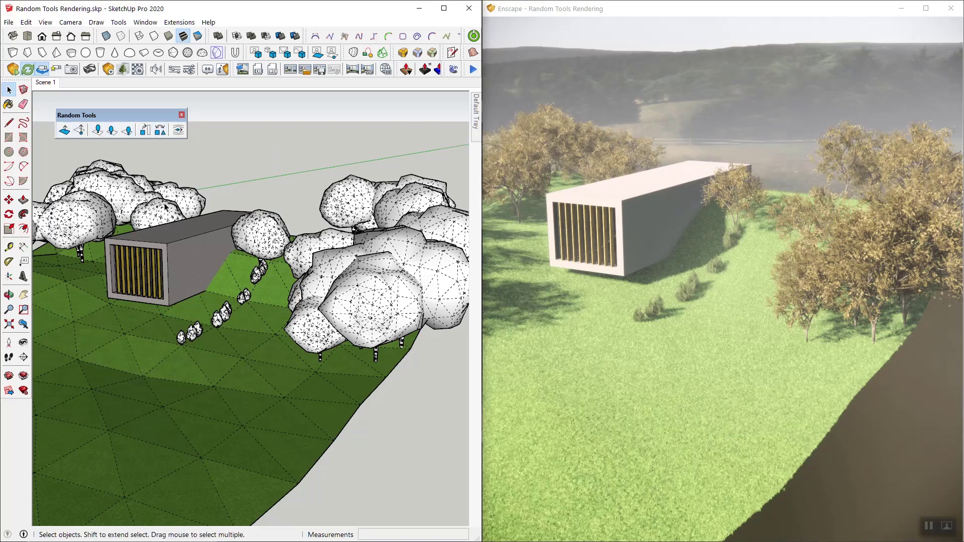
# Orbit and zoom in to the slatted front of the concrete box
pyautogui.press('o')
pyautogui.moveTo(301, 265); pyautogui.dragTo(129, 288)
pyautogui.press('space')
pyautogui.scroll(3, 129, 288)
pyautogui.scroll(6, 129, 288)
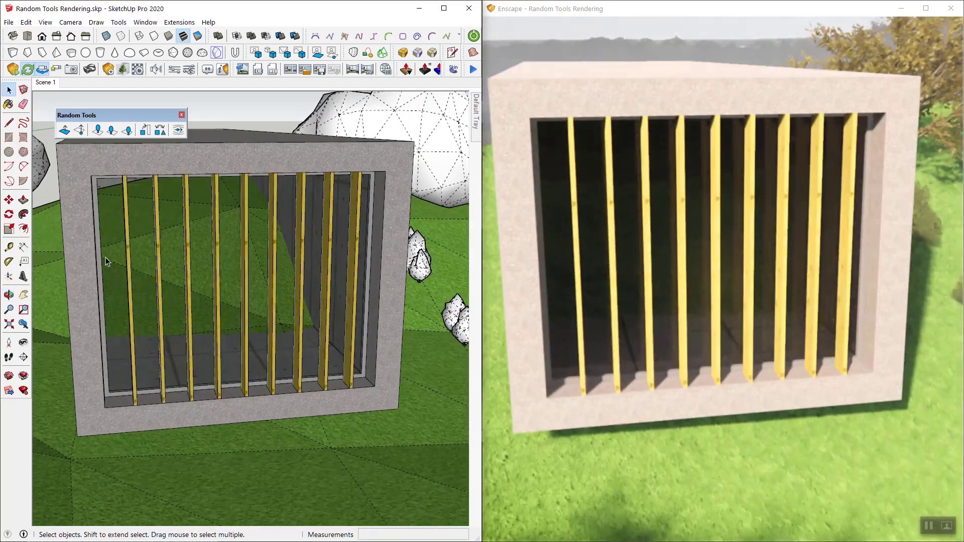
pyautogui.moveTo(106, 261); pyautogui.dragTo(224, 268, button='middle')
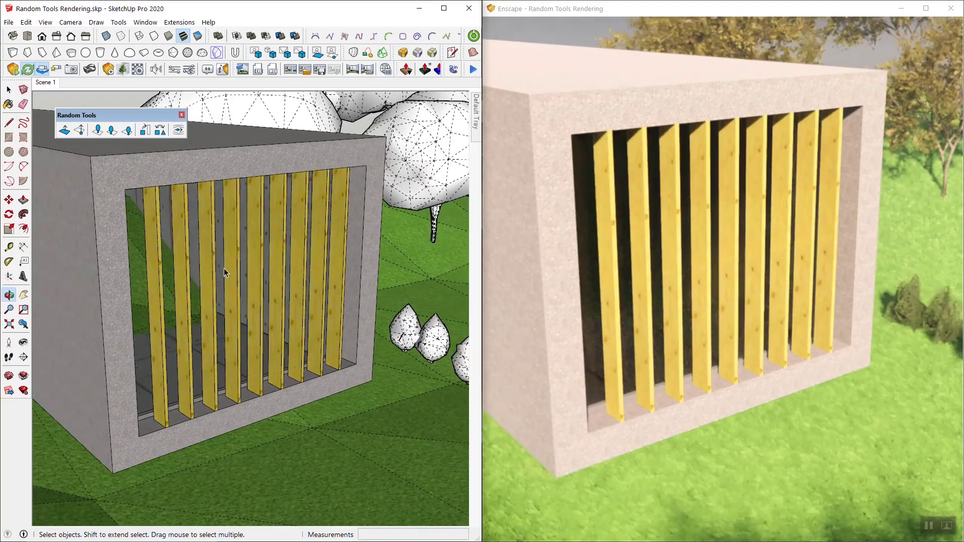
# Select the first wooden slat and orbit to a more frontal view
pyautogui.doubleClick(158, 244)
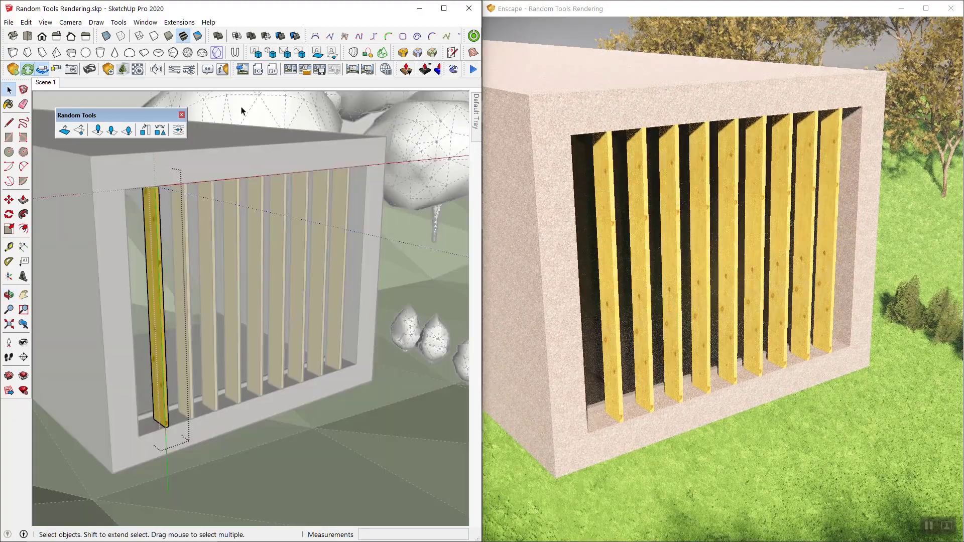
pyautogui.click(132, 95)
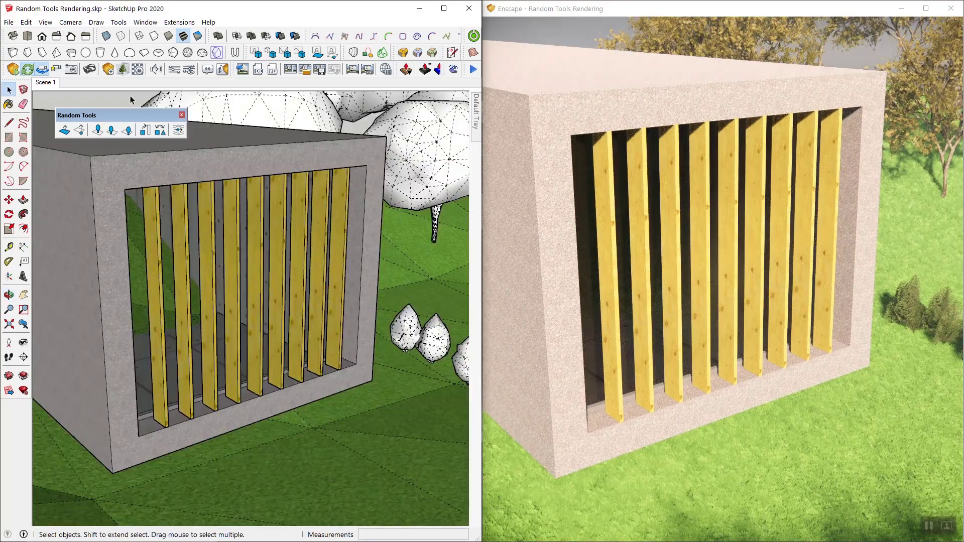
pyautogui.click(152, 229)
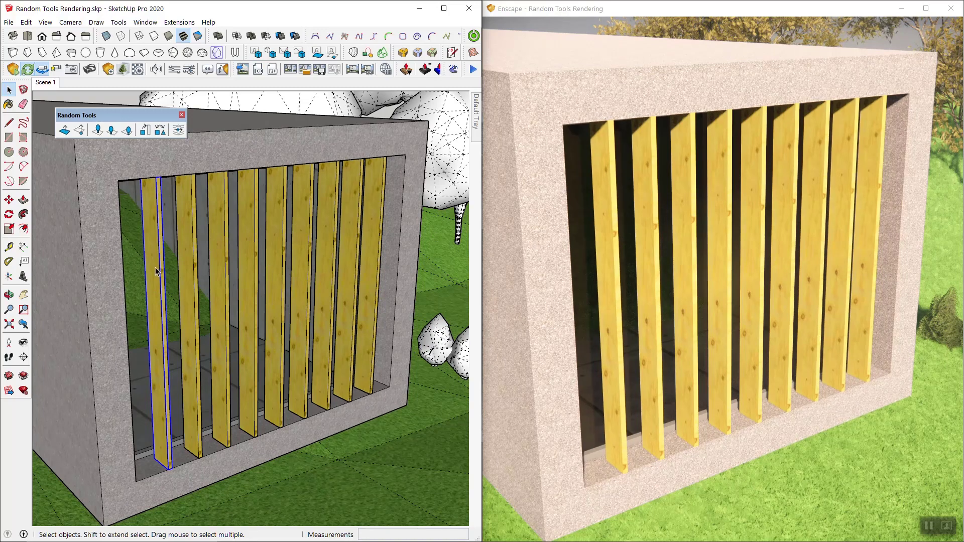
pyautogui.moveTo(155, 271); pyautogui.dragTo(195, 234, button='middle')
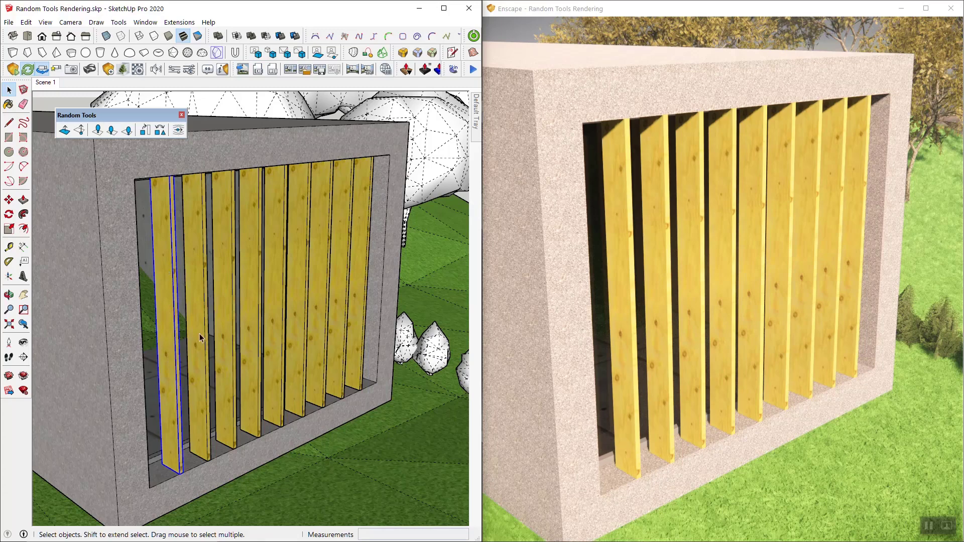
# Add the remaining wooden slats to the selection
pyautogui.keyDown('ctrl'); pyautogui.click(200, 291); pyautogui.keyUp('ctrl')
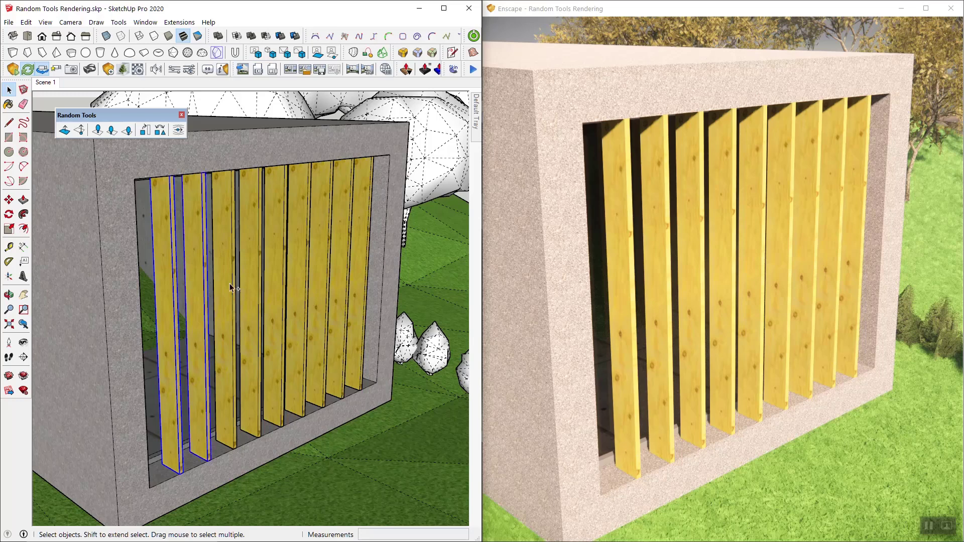
pyautogui.keyDown('ctrl'); pyautogui.click(242, 282); pyautogui.keyUp('ctrl')
pyautogui.keyDown('ctrl'); pyautogui.click(258, 277); pyautogui.keyUp('ctrl')
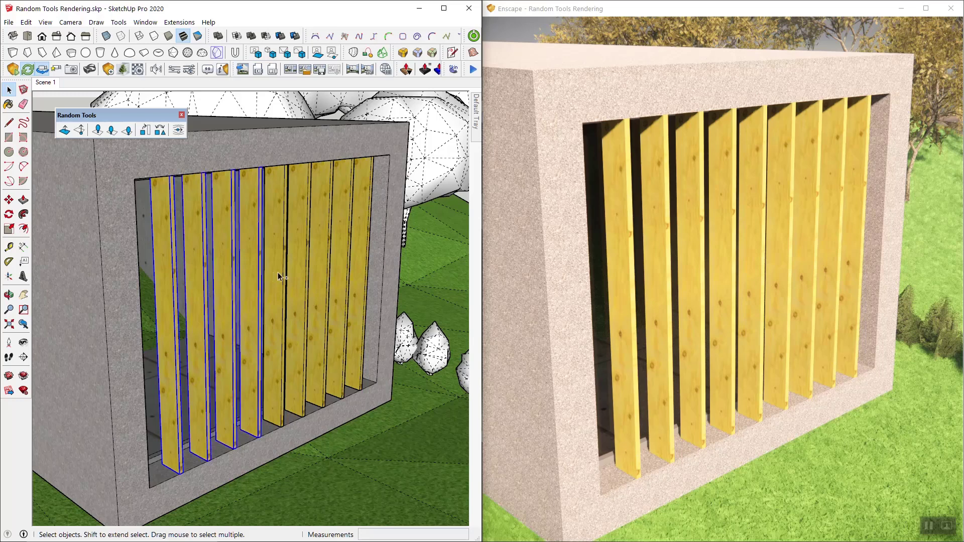
pyautogui.keyDown('ctrl'); pyautogui.click(282, 276); pyautogui.keyUp('ctrl')
pyautogui.keyDown('ctrl'); pyautogui.click(299, 272); pyautogui.keyUp('ctrl')
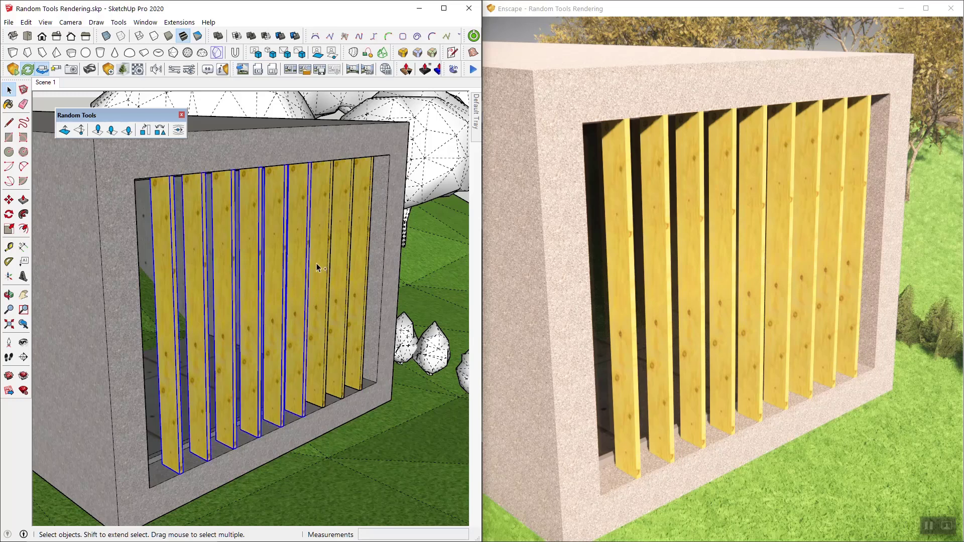
pyautogui.keyDown('ctrl'); pyautogui.click(321, 265); pyautogui.keyUp('ctrl')
pyautogui.keyDown('ctrl'); pyautogui.click(356, 262); pyautogui.keyUp('ctrl')
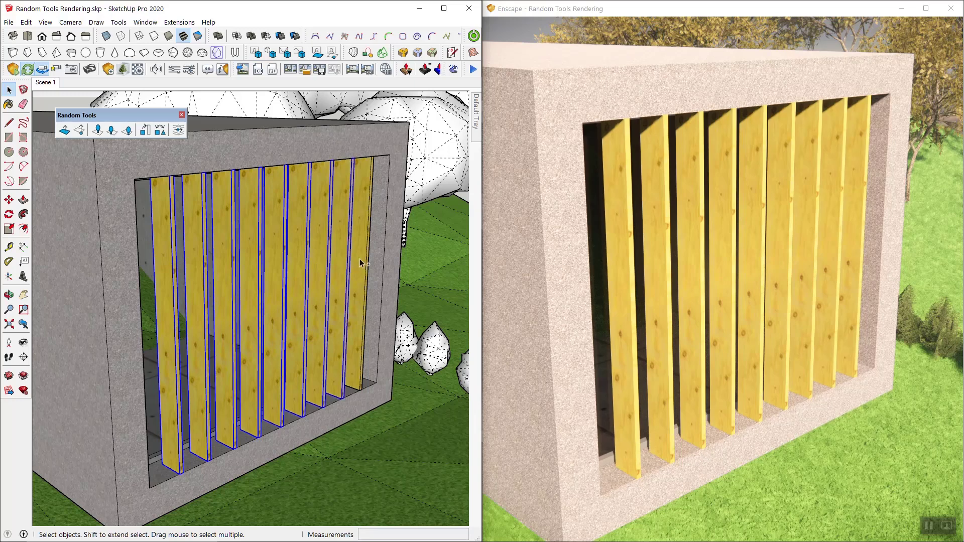
pyautogui.keyDown('ctrl'); pyautogui.click(357, 258); pyautogui.keyUp('ctrl')
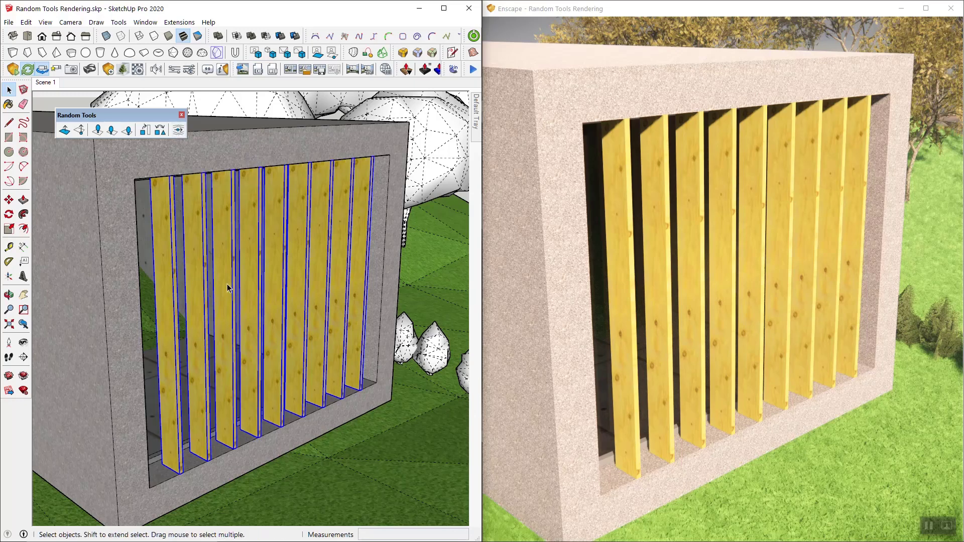
# Run Randomize Texture Positions three times until the slat grain looks varied
pyautogui.click(180, 131)
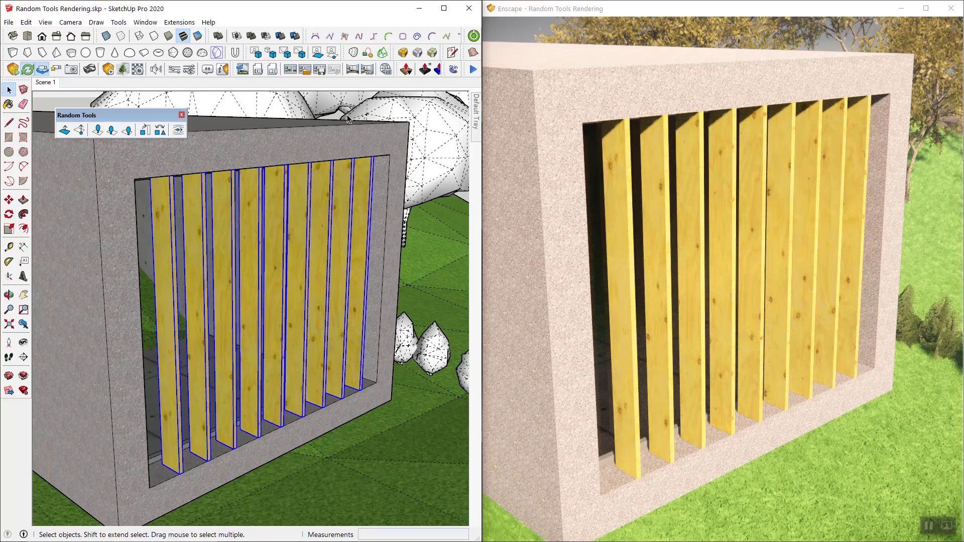
pyautogui.click(179, 134)
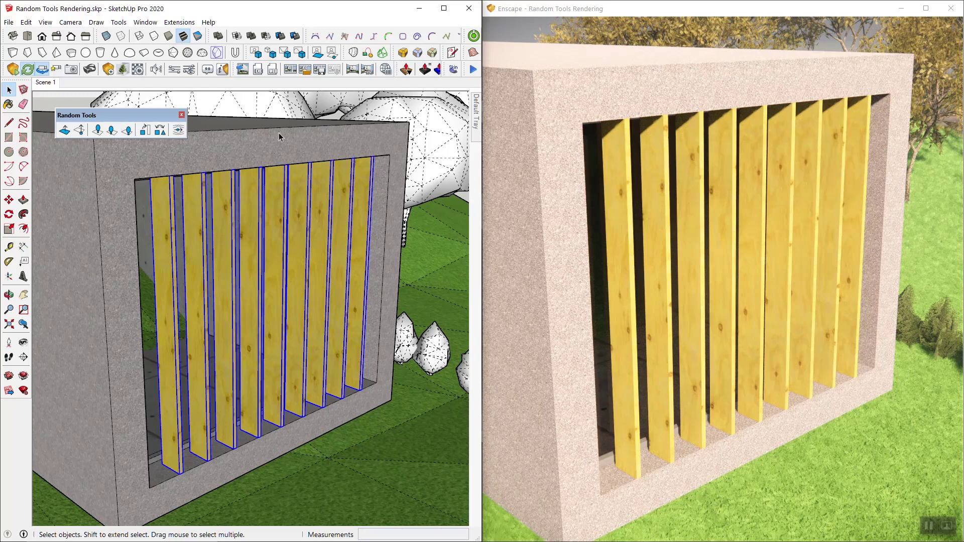
pyautogui.click(179, 134)
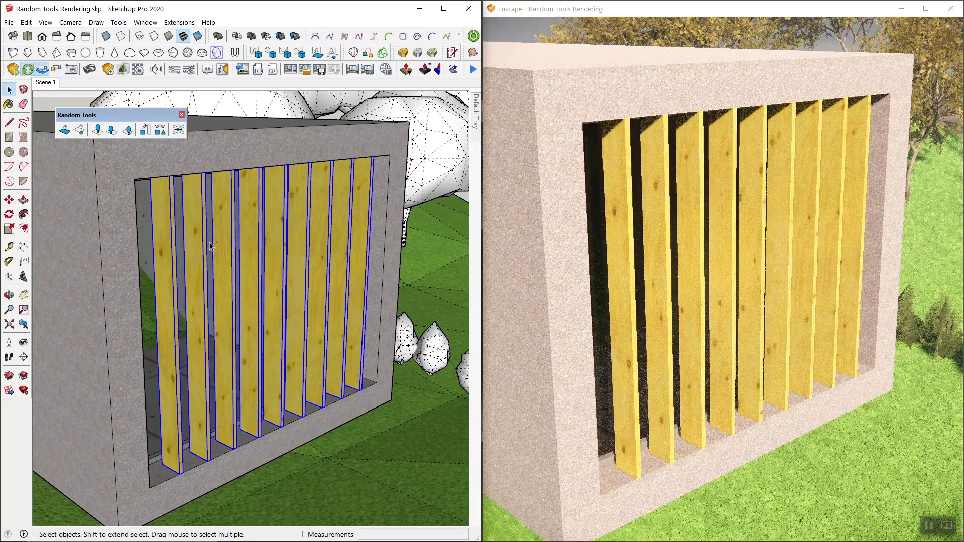
# Zoom out to an eye-level view of the box among the trees, then deselect the slats
pyautogui.scroll(-5, 208, 236)
pyautogui.moveTo(305, 217)
pyautogui.mouseDown(button='middle')
pyautogui.moveTo(189, 276)
pyautogui.moveTo(137, 263)
pyautogui.mouseUp(button='middle')
pyautogui.scroll(-6, 137, 263)
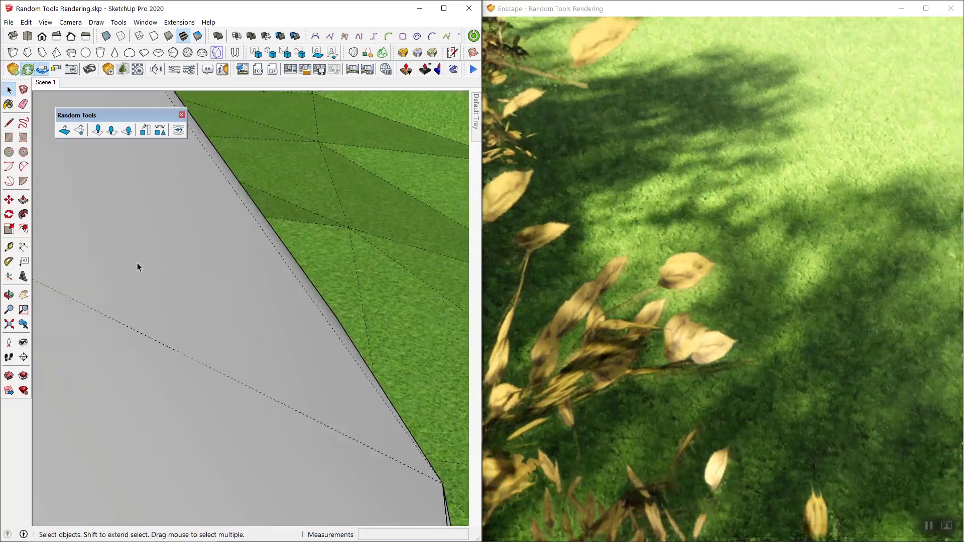
pyautogui.scroll(-8, 357, 255)
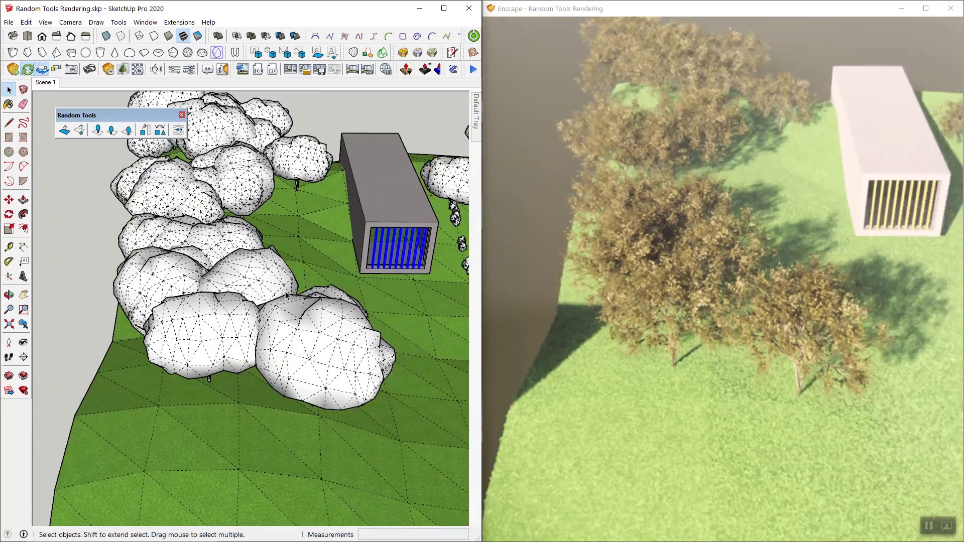
pyautogui.moveTo(286, 295); pyautogui.dragTo(155, 283, button='middle')
pyautogui.scroll(-3, 154, 283)
pyautogui.scroll(6, 322, 307)
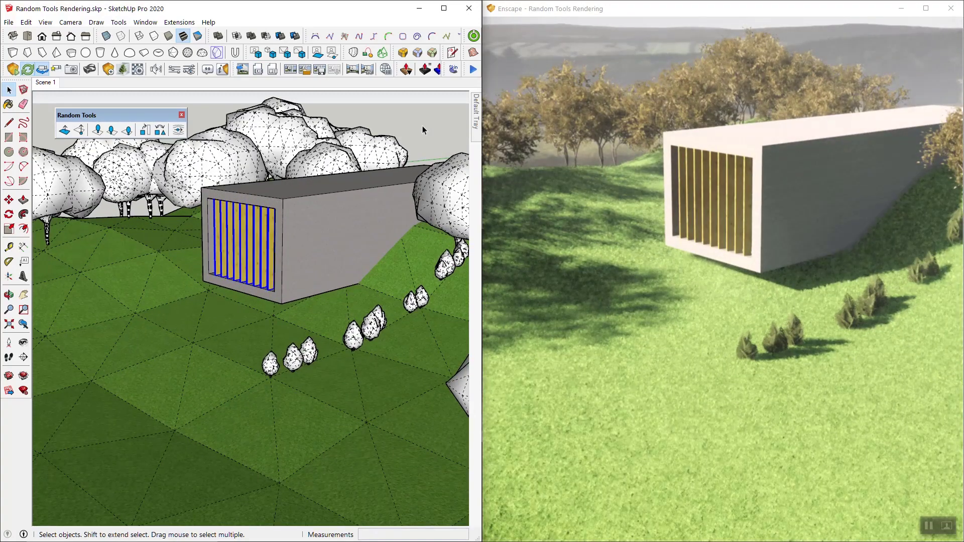
pyautogui.click(423, 126)
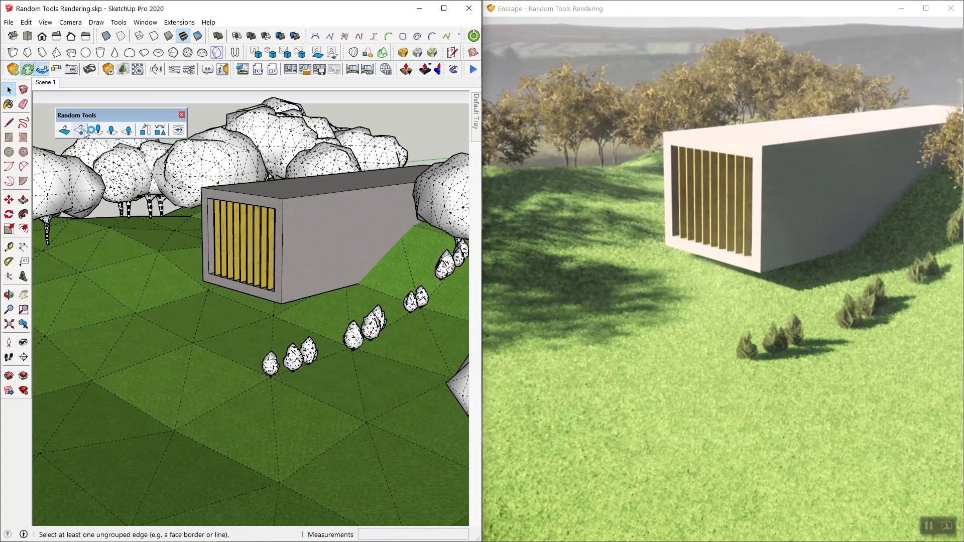